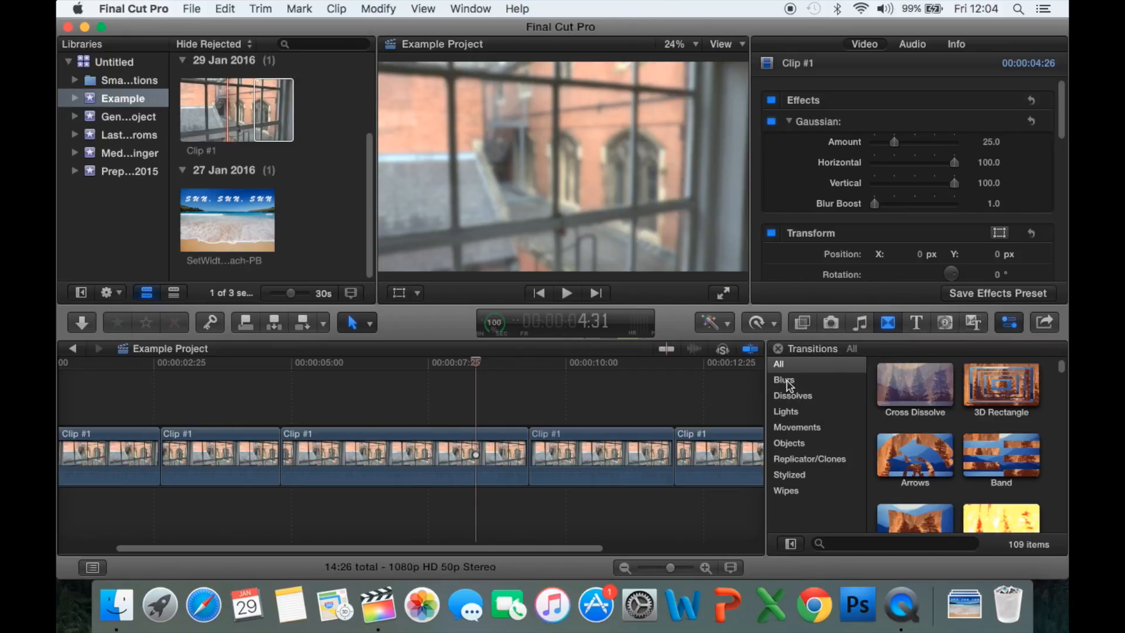
Look through the Blurs and Dissolves transition categories, returning to the full set of transitions
{"action": "left_click", "coordinate": [787, 382]}
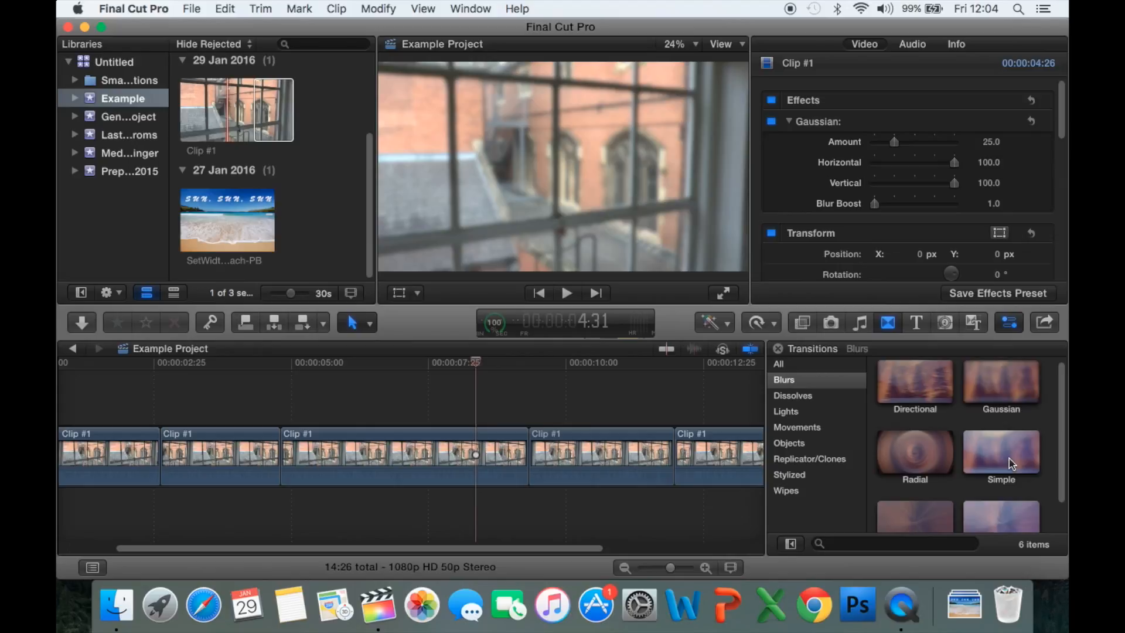
{"action": "scroll", "coordinate": [911, 451], "scroll_direction": "down", "scroll_amount": 1}
{"action": "left_click", "coordinate": [806, 402]}
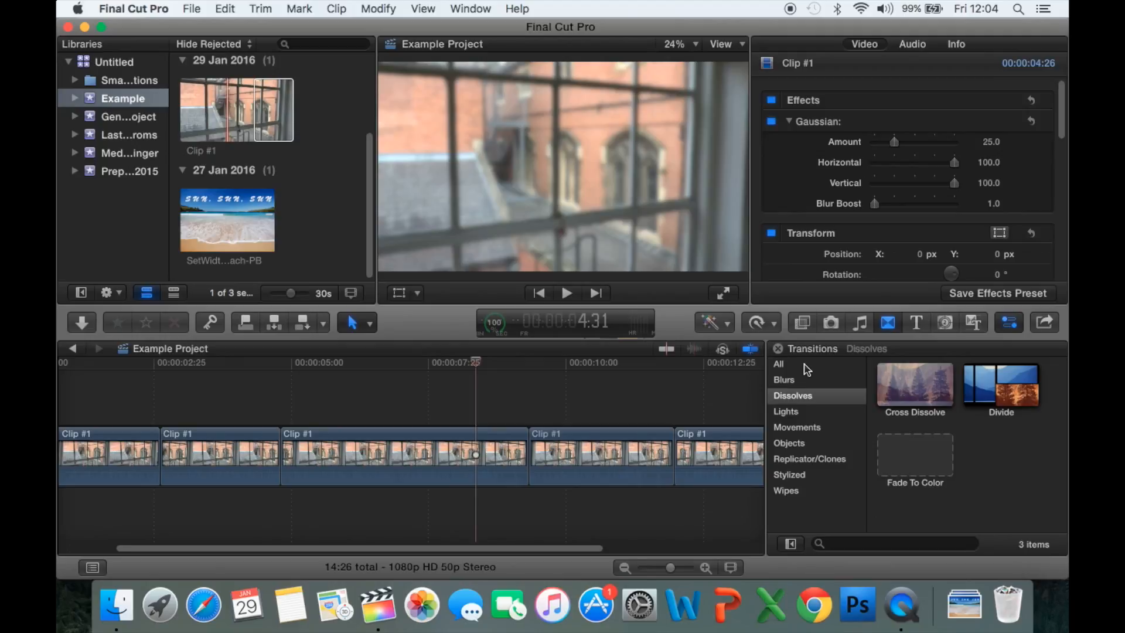
{"action": "left_click", "coordinate": [806, 366]}
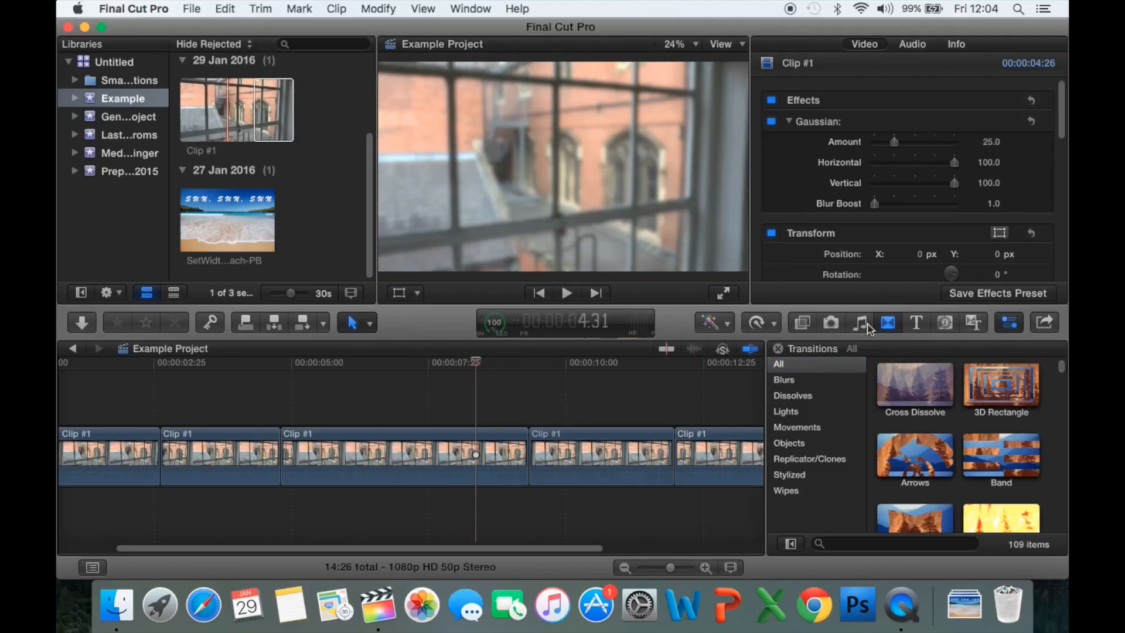
Browse the available titles, including the 3D and 3D Cinematic categories and the full title collection
{"action": "left_click", "coordinate": [917, 324]}
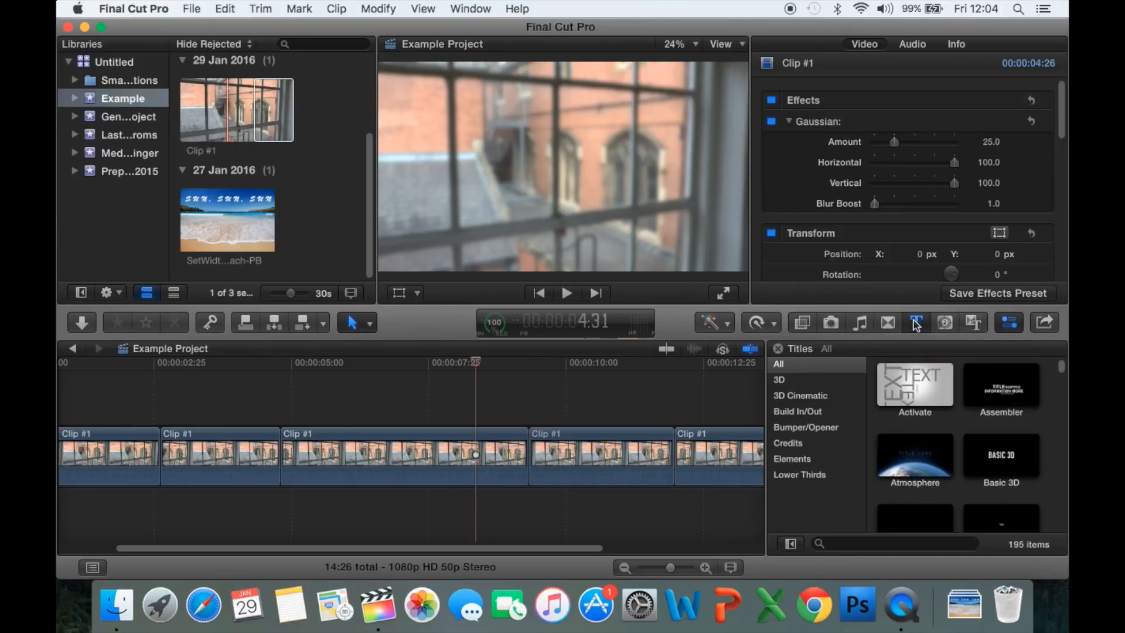
{"action": "left_click", "coordinate": [780, 381]}
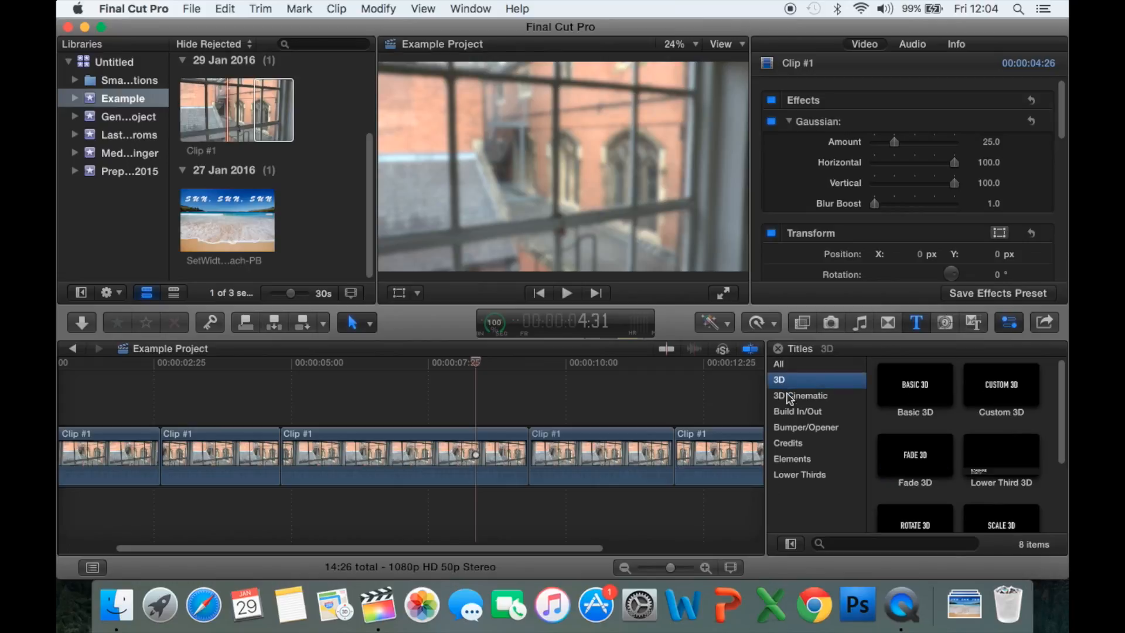
{"action": "left_click", "coordinate": [792, 397]}
{"action": "left_click", "coordinate": [788, 381]}
{"action": "left_click", "coordinate": [789, 364]}
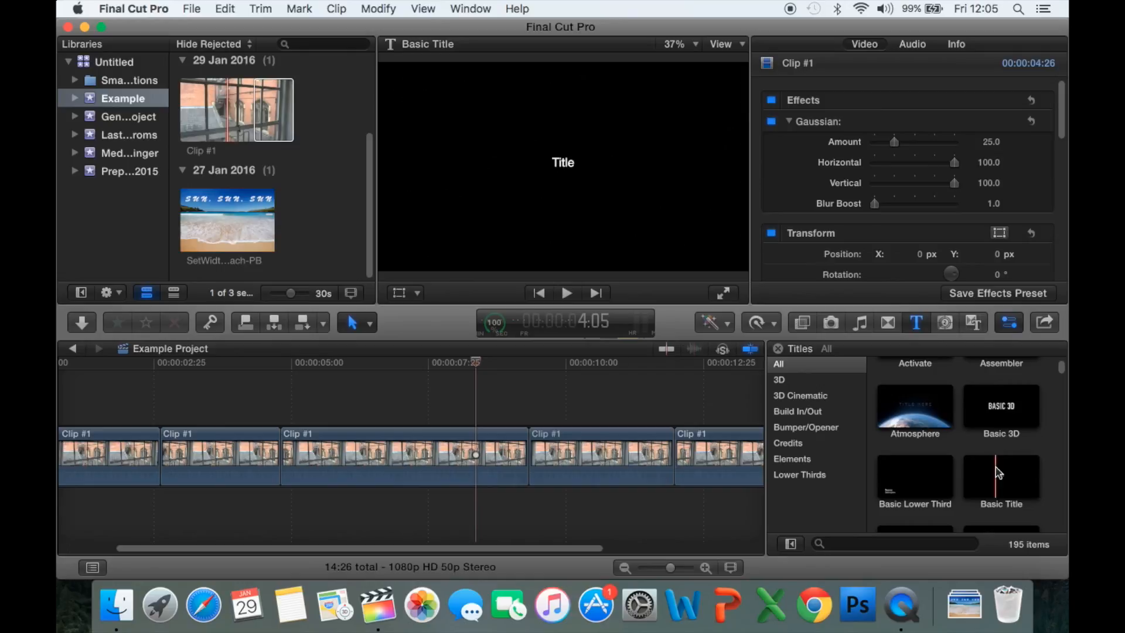
{"action": "scroll", "coordinate": [999, 473], "scroll_direction": "down", "scroll_amount": 6}
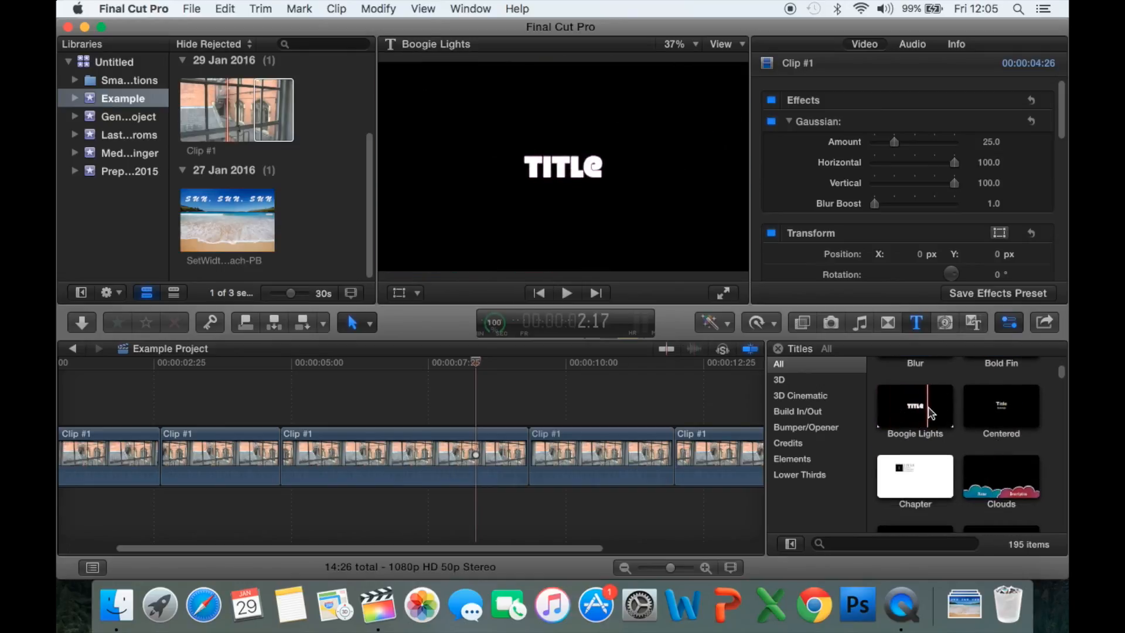
{"action": "scroll", "coordinate": [1032, 414], "scroll_direction": "up", "scroll_amount": 5}
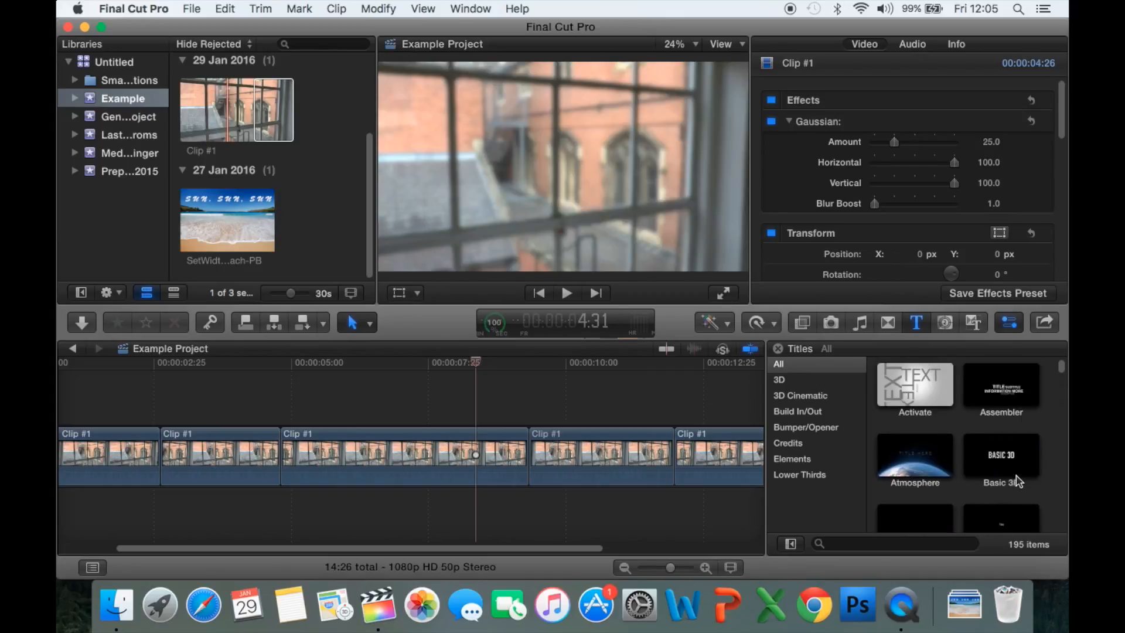
Add a Basic Title above the third clip in the timeline
{"action": "scroll", "coordinate": [1003, 484], "scroll_direction": "down", "scroll_amount": 2}
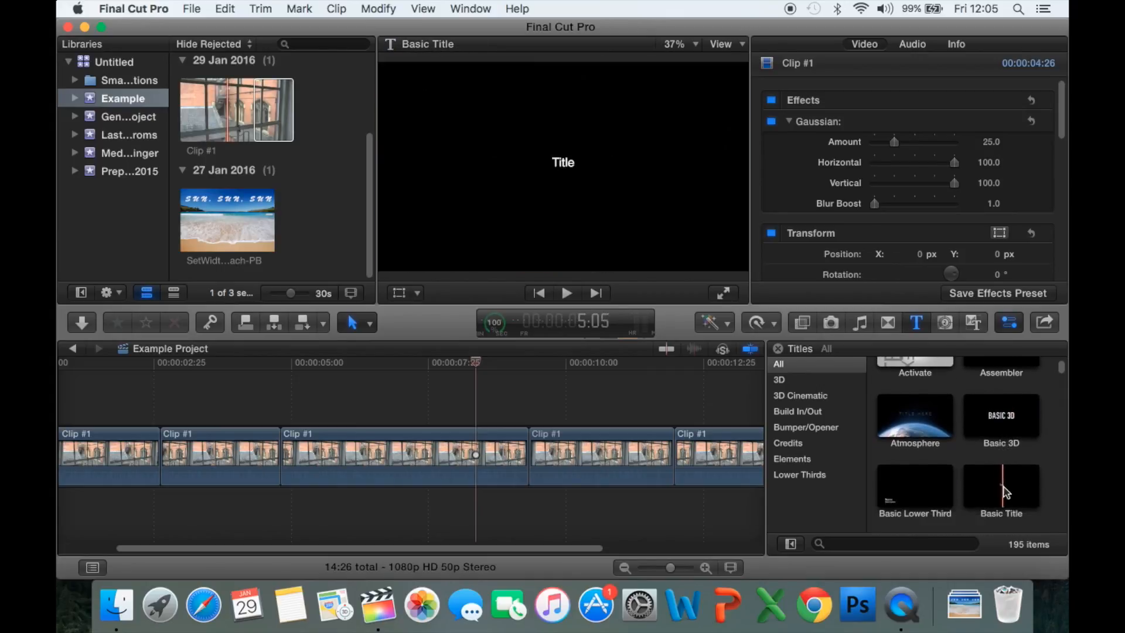
{"action": "left_click", "coordinate": [1006, 489]}
{"action": "left_click_drag", "start_coordinate": [1005, 489], "coordinate": [343, 411]}
Trim the Basic Title to the project's end, split it at the last clip's start and delete the trailing piece
{"action": "left_click", "coordinate": [625, 568]}
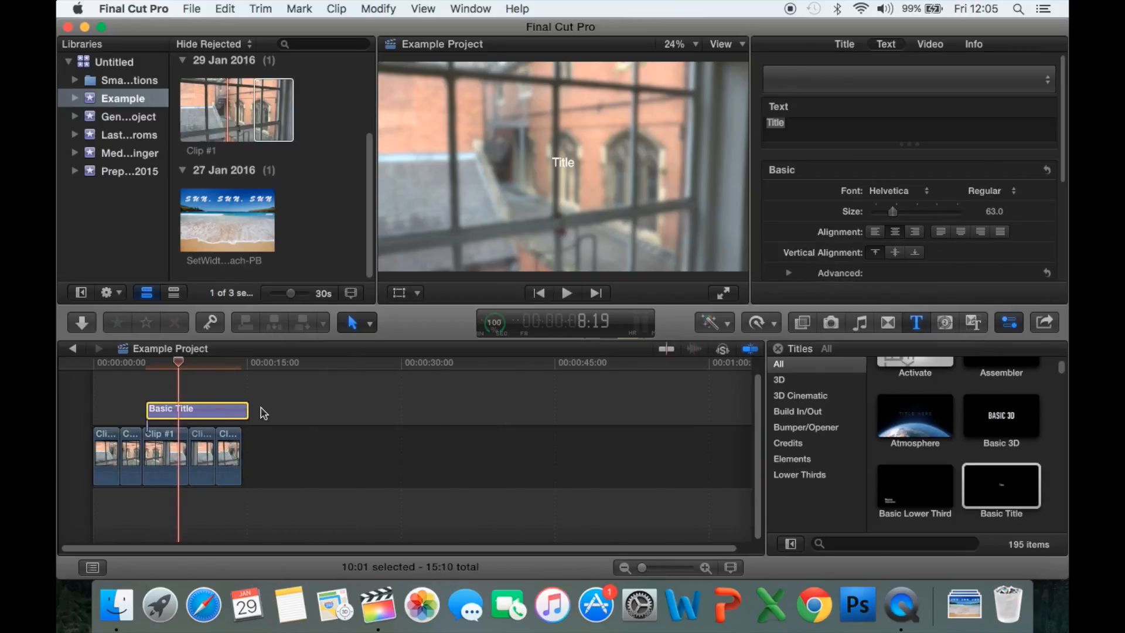
{"action": "left_click_drag", "start_coordinate": [246, 411], "coordinate": [240, 412]}
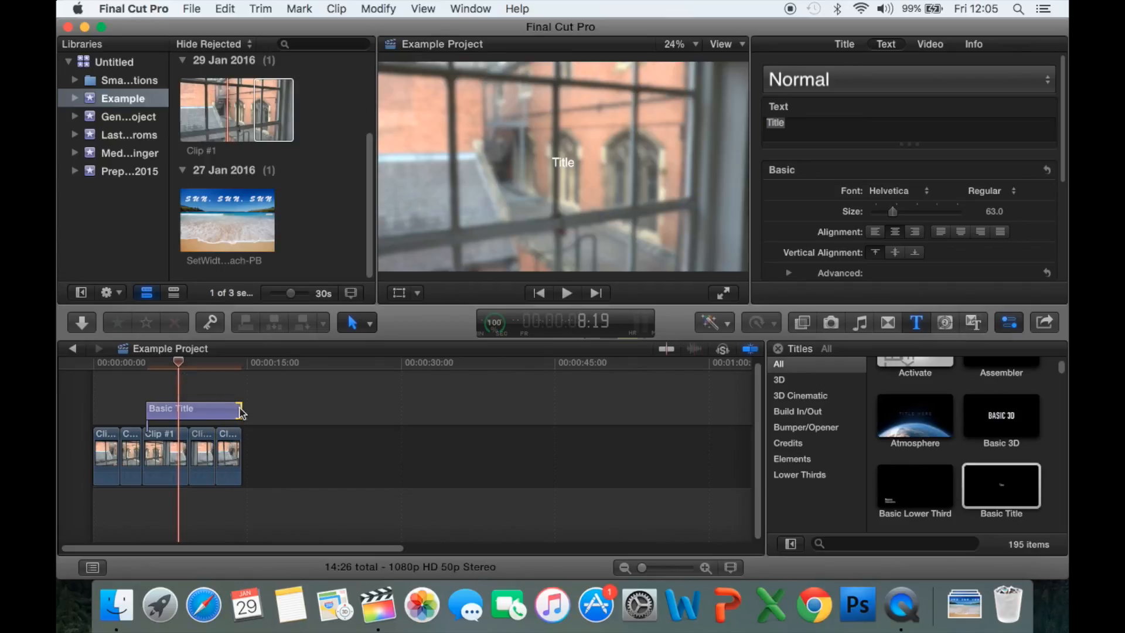
{"action": "key", "text": "b"}
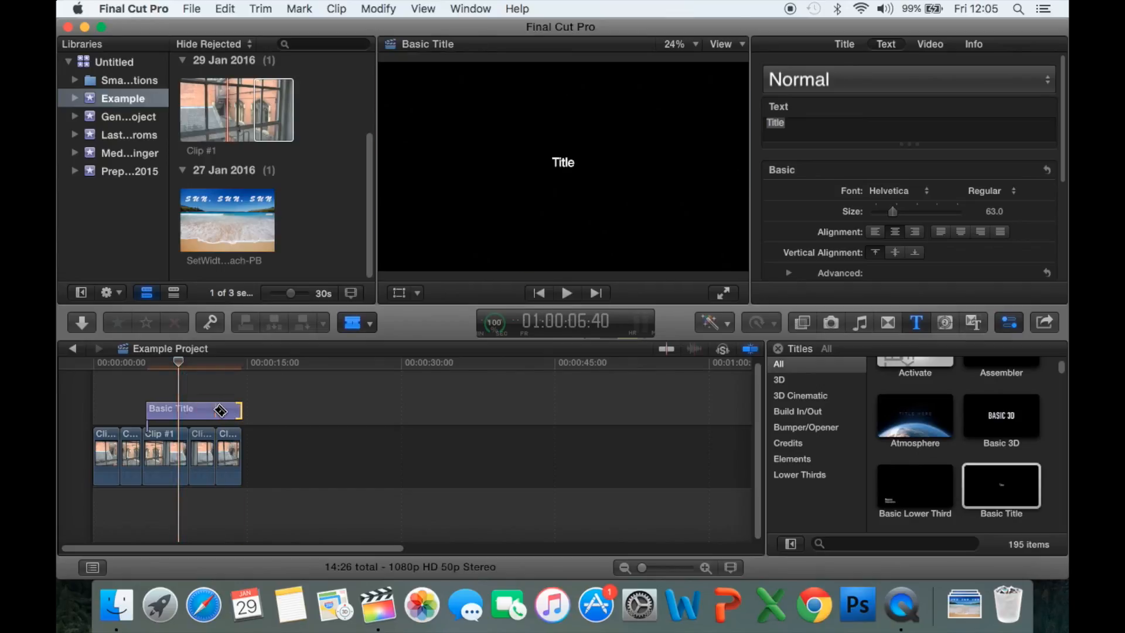
{"action": "left_click", "coordinate": [215, 411]}
{"action": "key", "text": "a"}
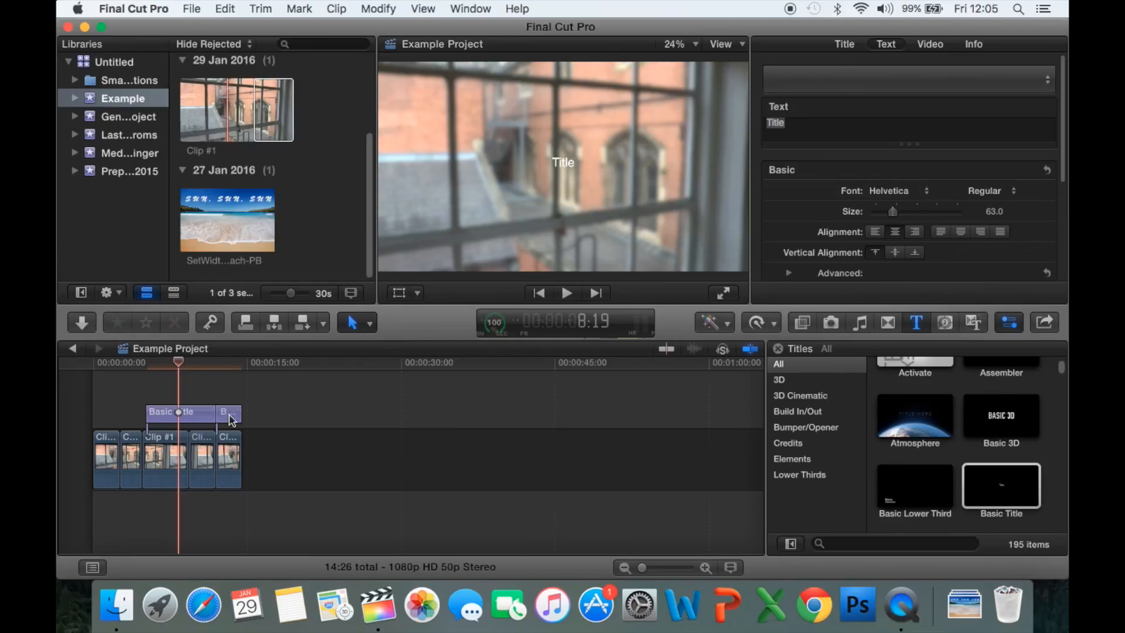
{"action": "left_click", "coordinate": [231, 416]}
{"action": "key", "text": "Delete"}
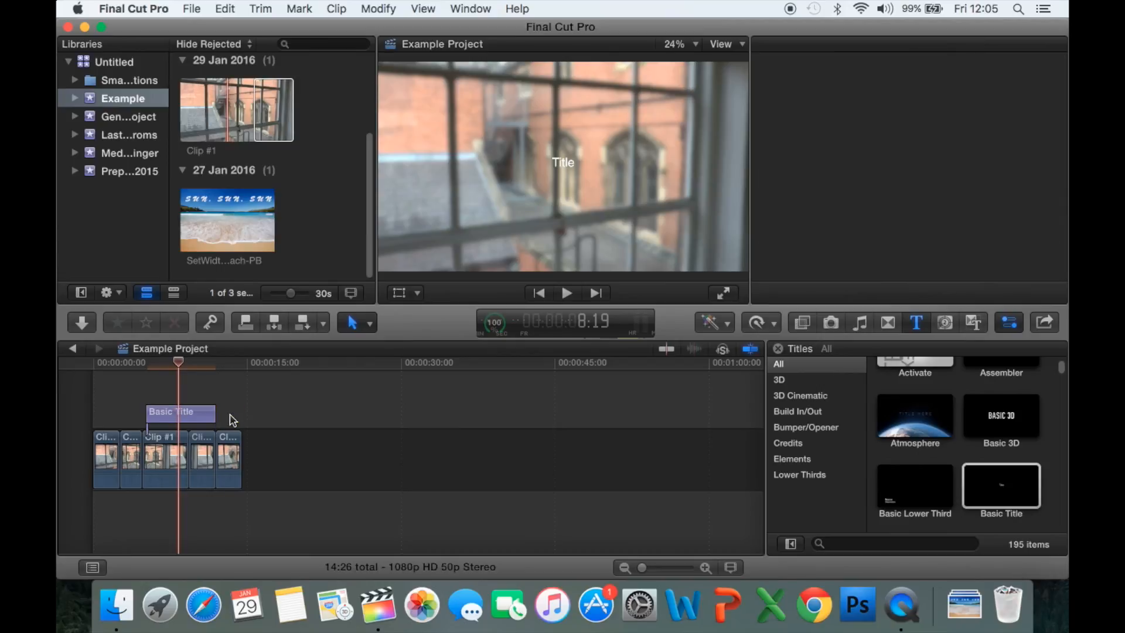
Align the Basic Title's start with the third clip's start and place the playhead at 6:45 within the title
{"action": "left_click", "coordinate": [704, 568]}
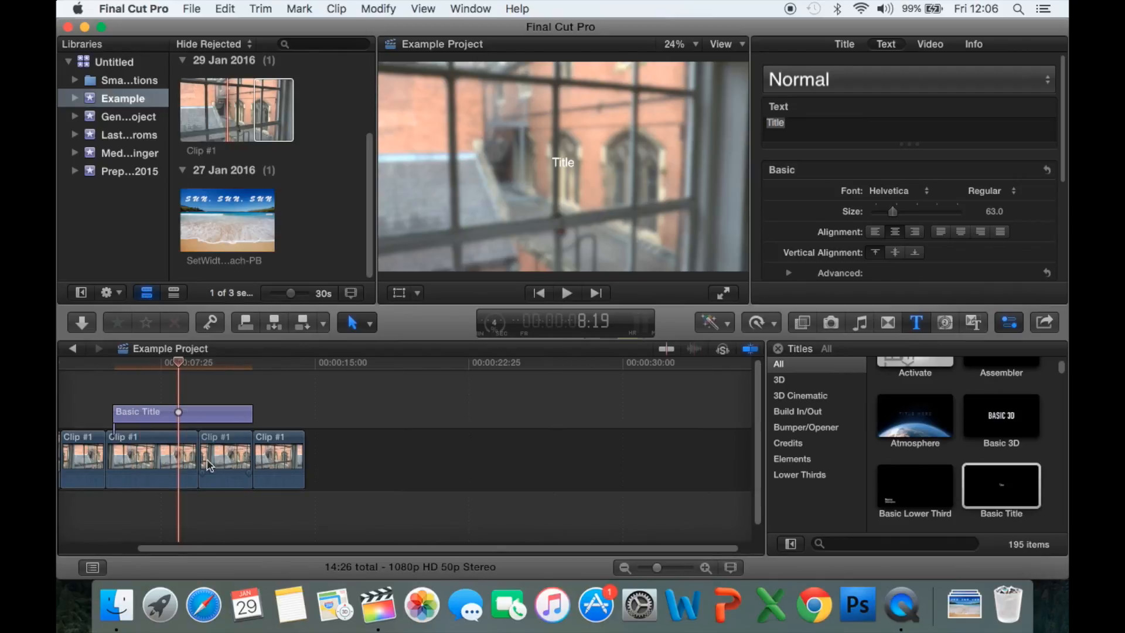
{"action": "left_click_drag", "start_coordinate": [129, 413], "coordinate": [122, 415]}
{"action": "left_click", "coordinate": [149, 366]}
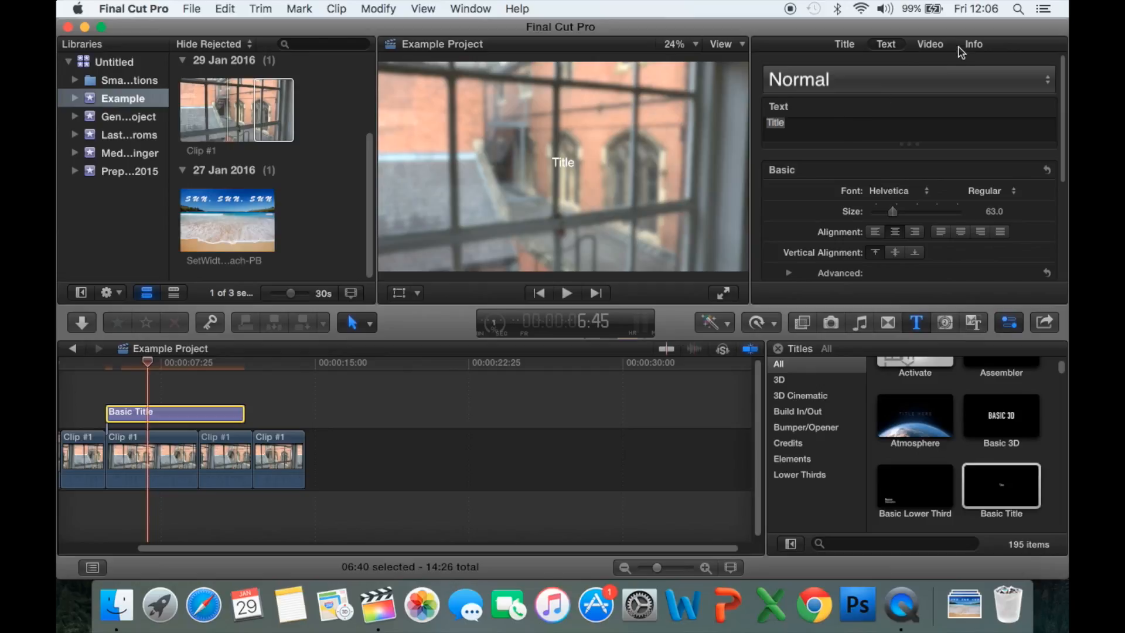
Replace the title's placeholder text with "EXAMPLE"
{"action": "left_click", "coordinate": [812, 126]}
{"action": "key", "text": "super+a"}
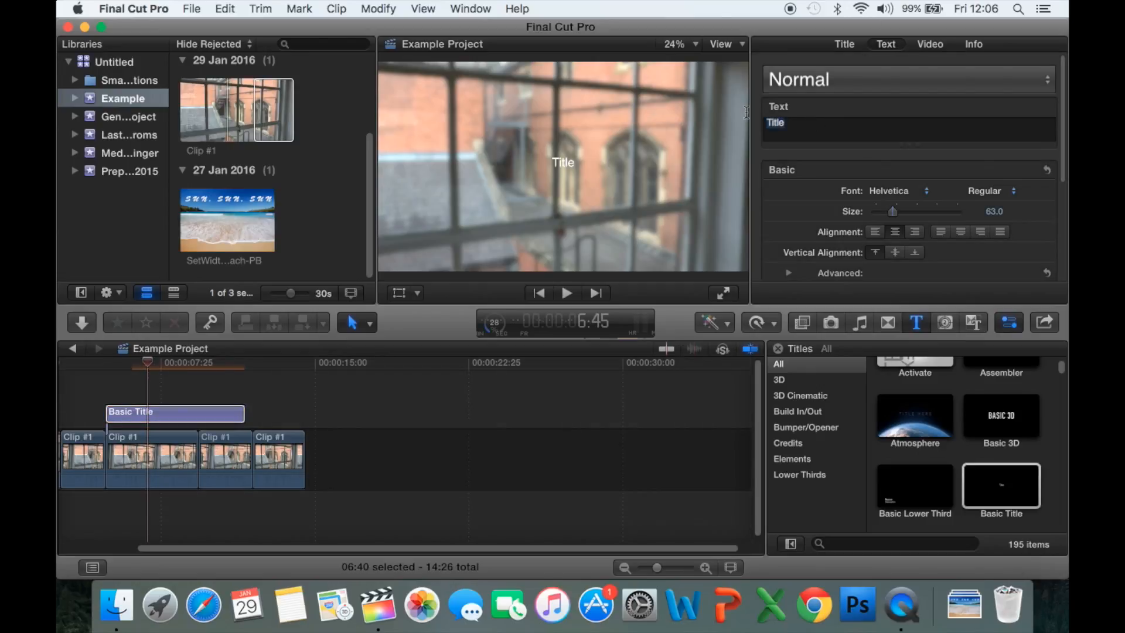
{"action": "type", "text": "EXAMPLE"}
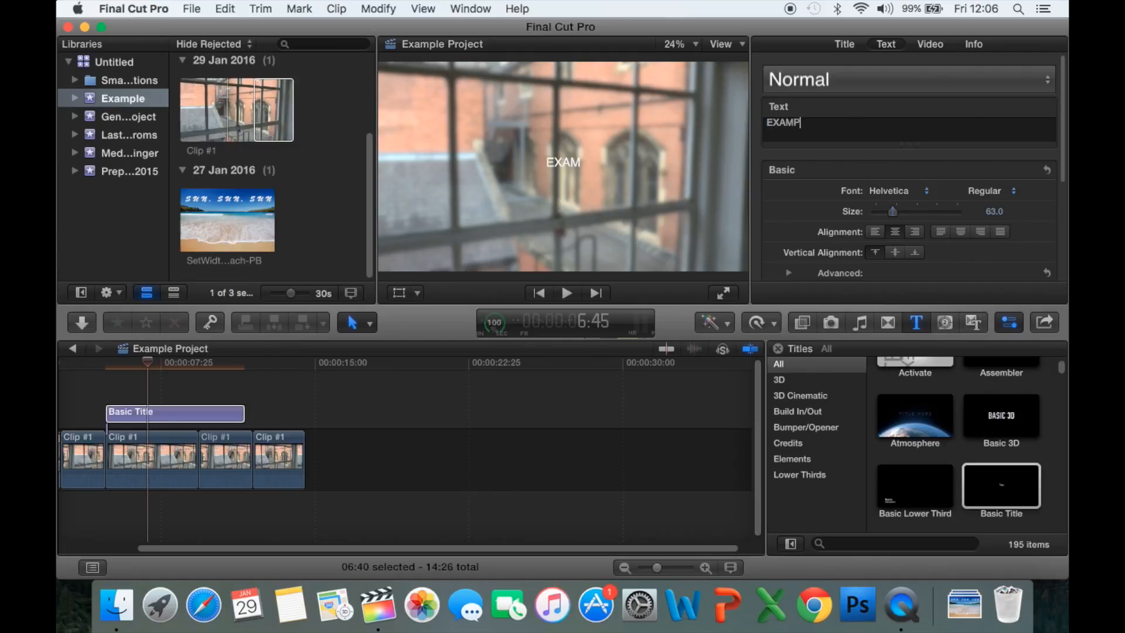
Make the title text Bold and set its size to 135
{"action": "left_click", "coordinate": [996, 191]}
{"action": "left_click", "coordinate": [988, 252]}
{"action": "left_click_drag", "start_coordinate": [894, 213], "coordinate": [921, 215]}
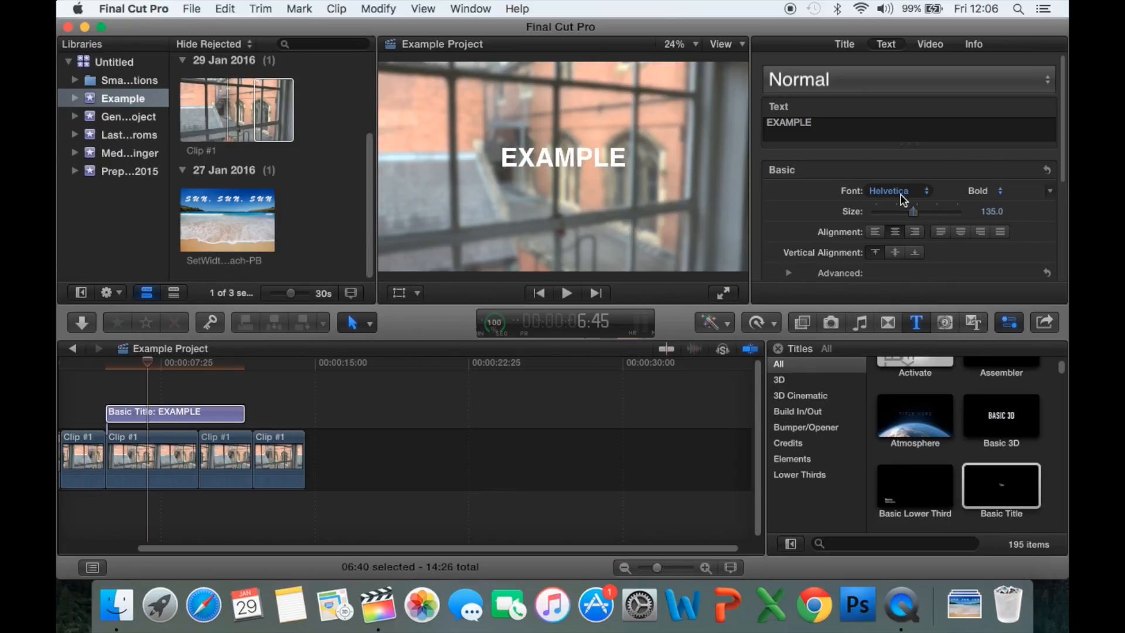
Set the title's font to Hiragino Sans with the W4 weight
{"action": "left_click", "coordinate": [899, 191]}
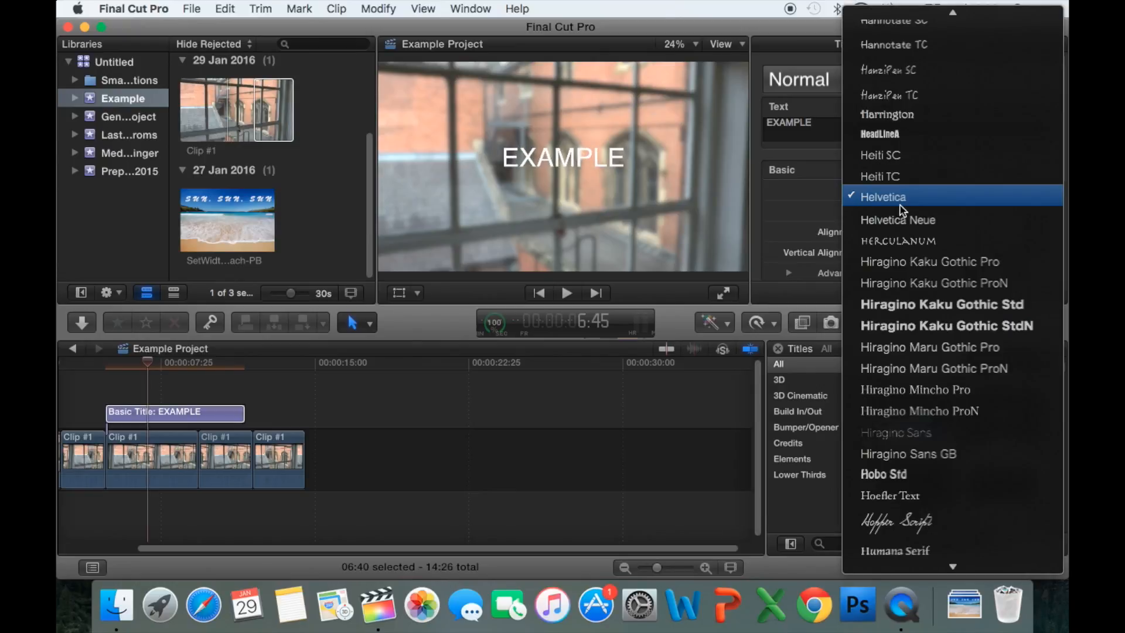
{"action": "left_click", "coordinate": [921, 435]}
{"action": "left_click", "coordinate": [982, 195]}
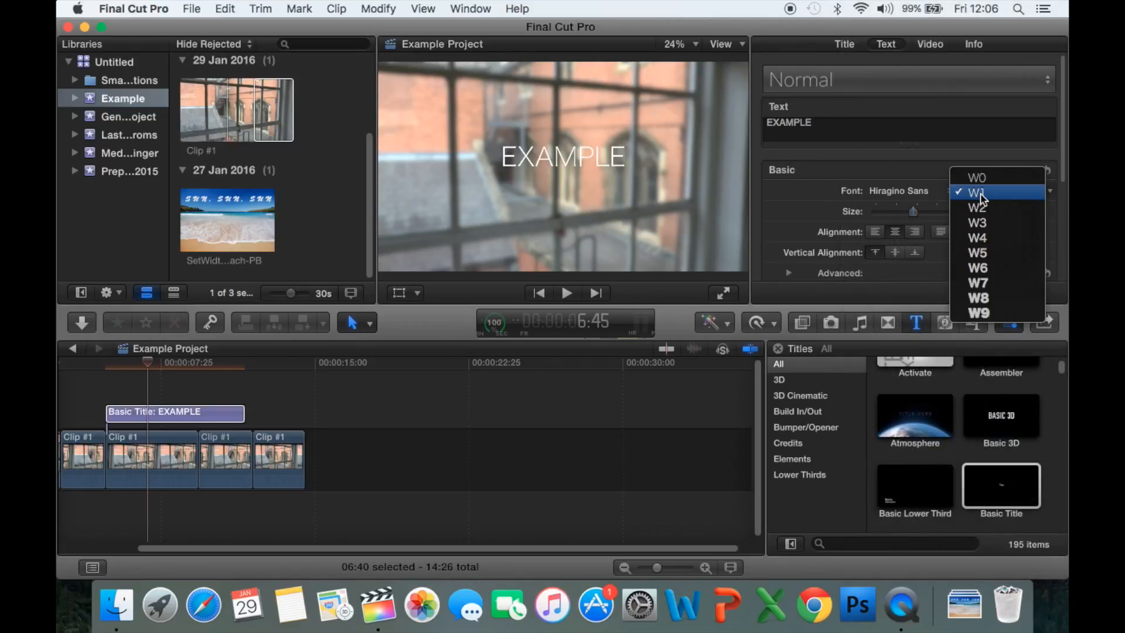
{"action": "left_click", "coordinate": [978, 237]}
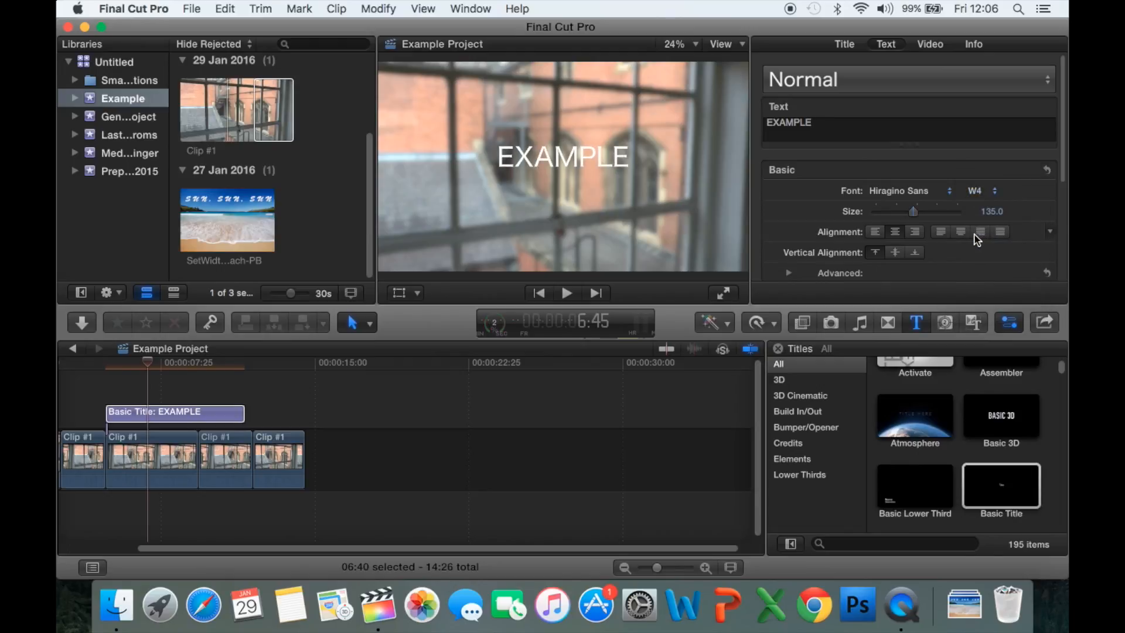
Widen the letter spacing of the title by setting Tracking to 69.64% in the advanced text settings
{"action": "scroll", "coordinate": [958, 235], "scroll_direction": "down", "scroll_amount": 1}
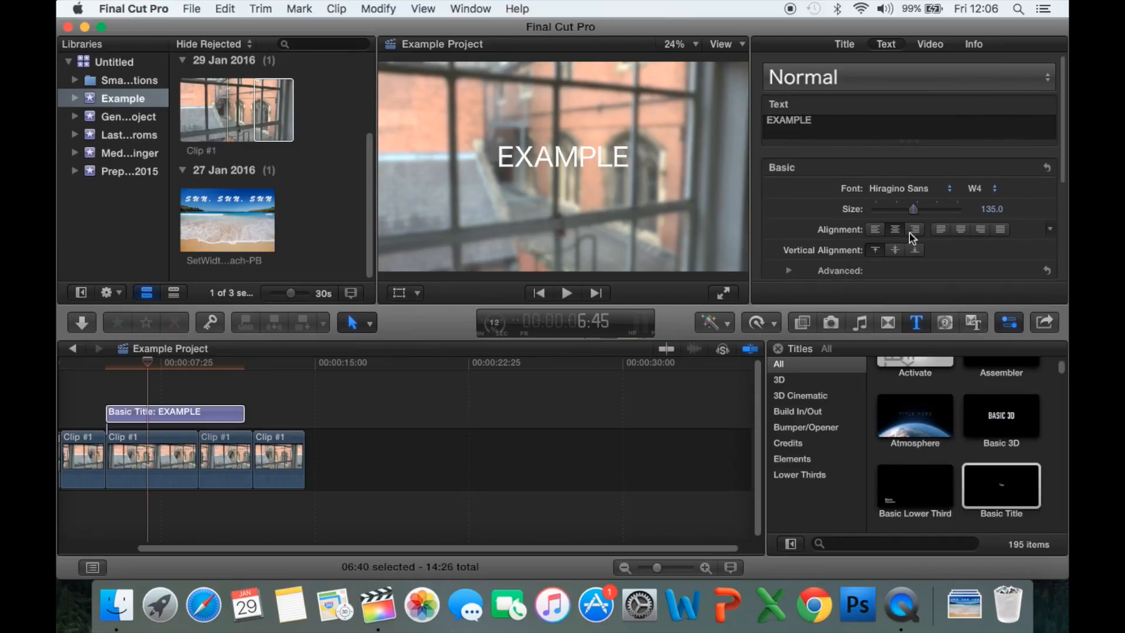
{"action": "left_click", "coordinate": [789, 271]}
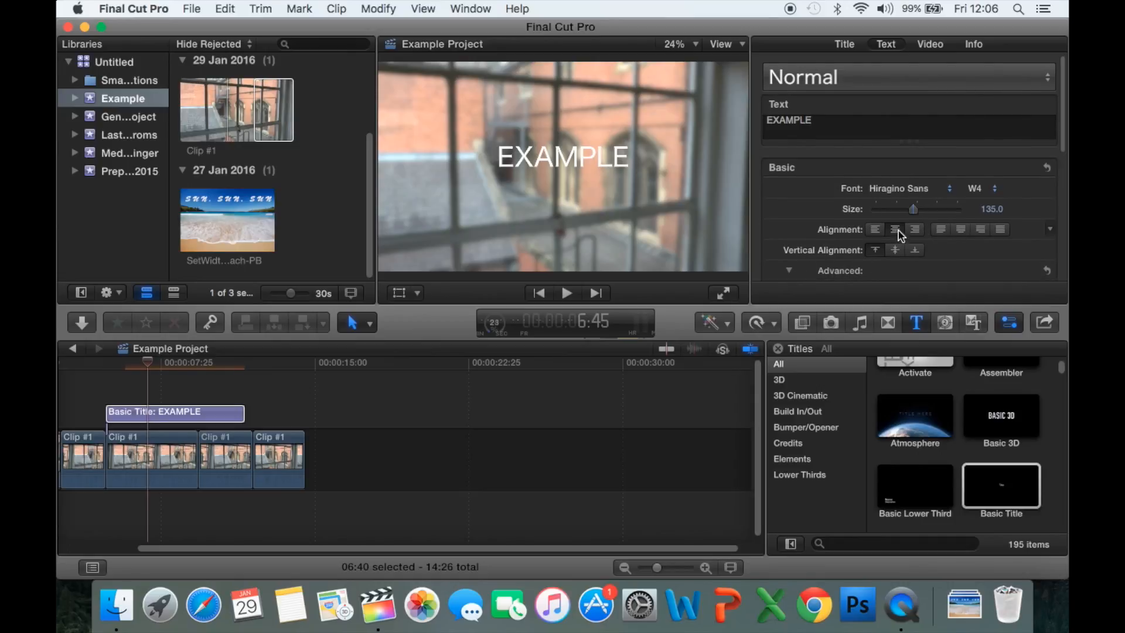
{"action": "scroll", "coordinate": [930, 213], "scroll_direction": "down", "scroll_amount": 5}
{"action": "left_click_drag", "start_coordinate": [918, 215], "coordinate": [948, 216]}
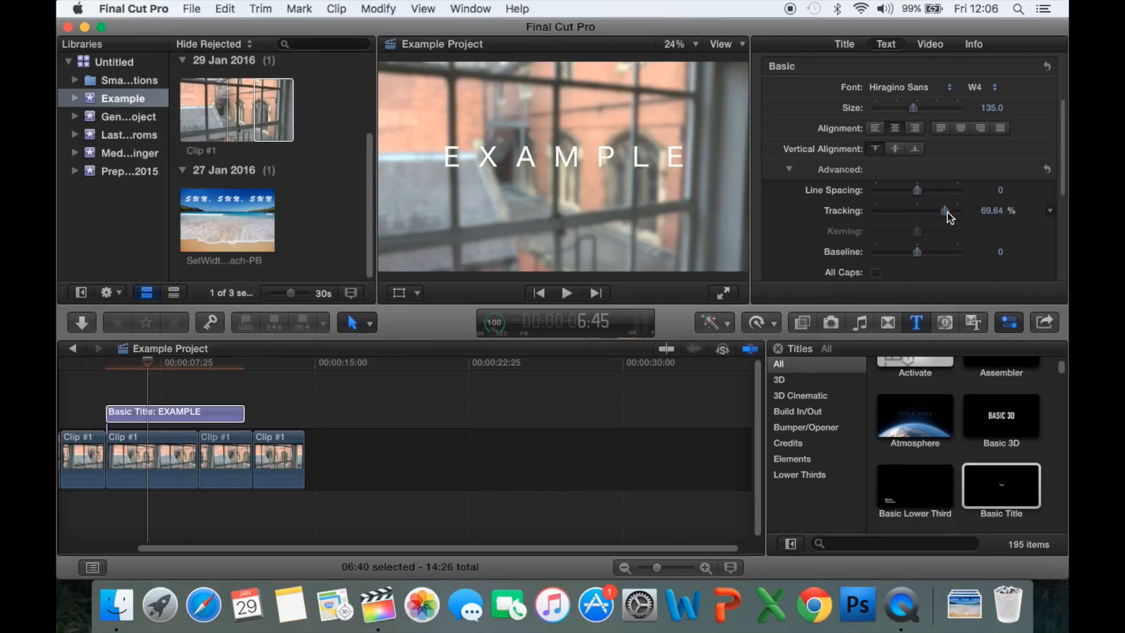
Change the title's face color to a bright cyan blue
{"action": "scroll", "coordinate": [934, 229], "scroll_direction": "down", "scroll_amount": 5}
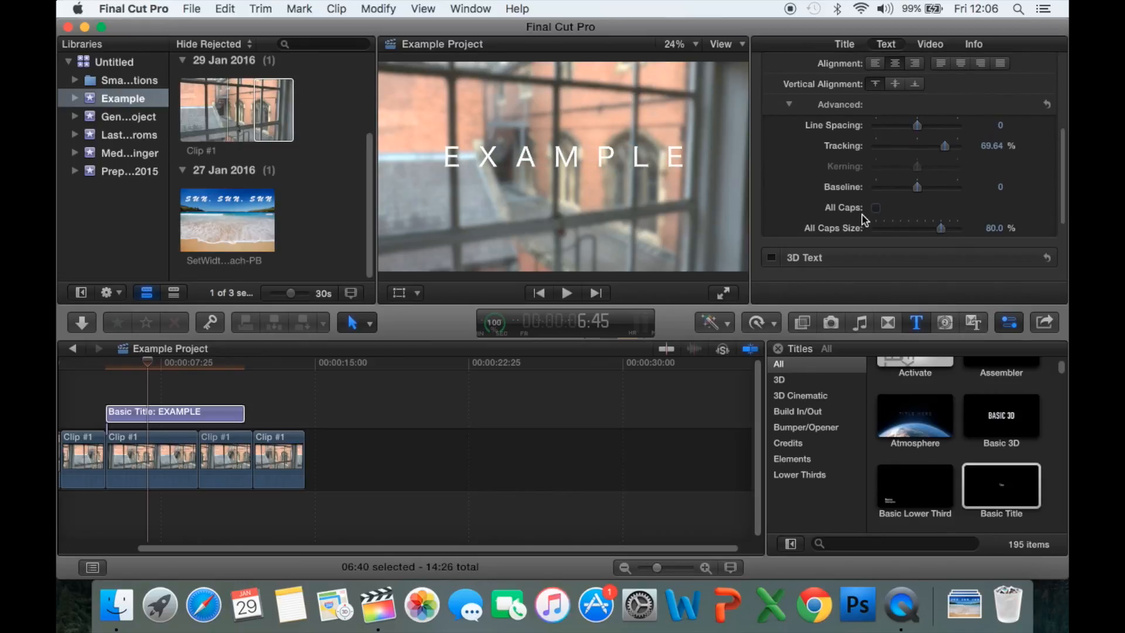
{"action": "scroll", "coordinate": [991, 208], "scroll_direction": "down", "scroll_amount": 10}
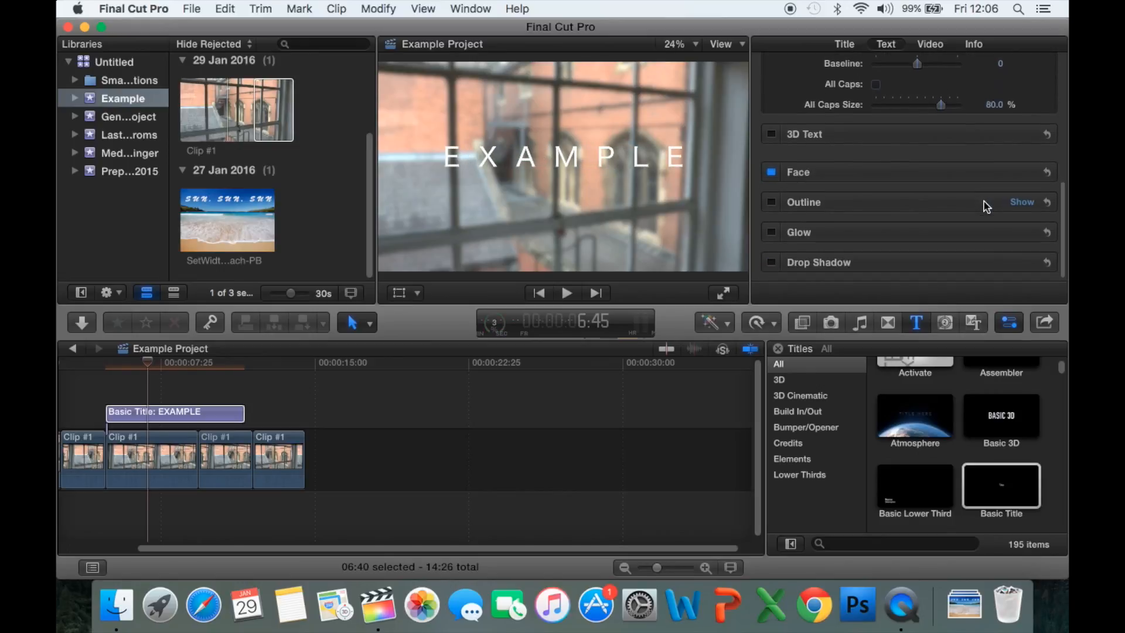
{"action": "left_click", "coordinate": [1022, 172]}
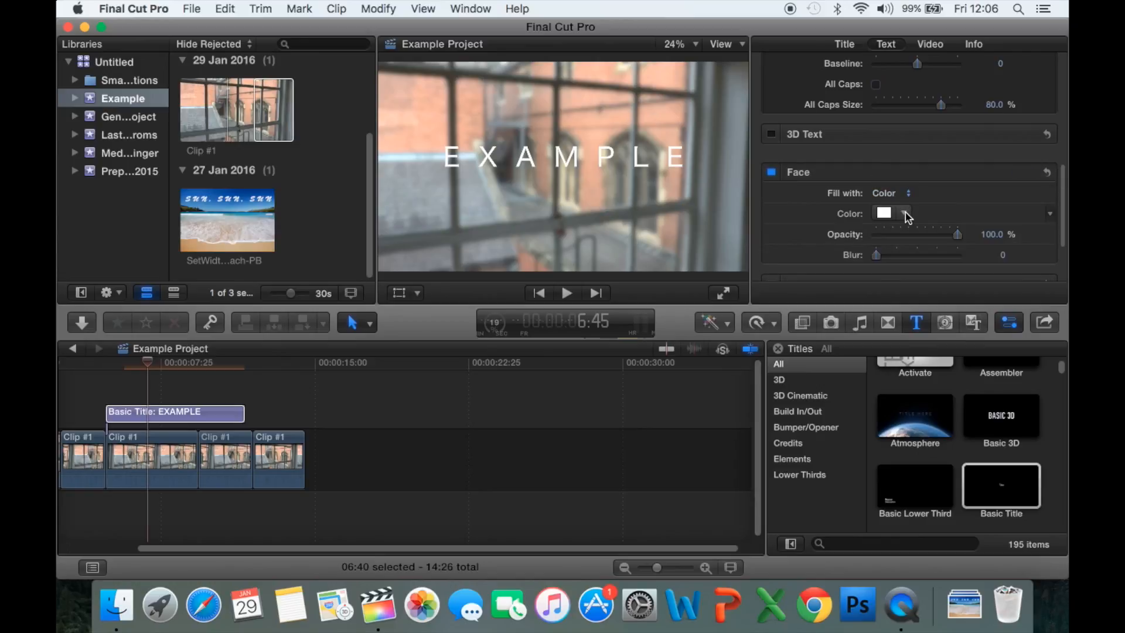
{"action": "left_click", "coordinate": [905, 213]}
{"action": "left_click_drag", "start_coordinate": [932, 351], "coordinate": [939, 301]}
{"action": "left_click", "coordinate": [922, 156]}
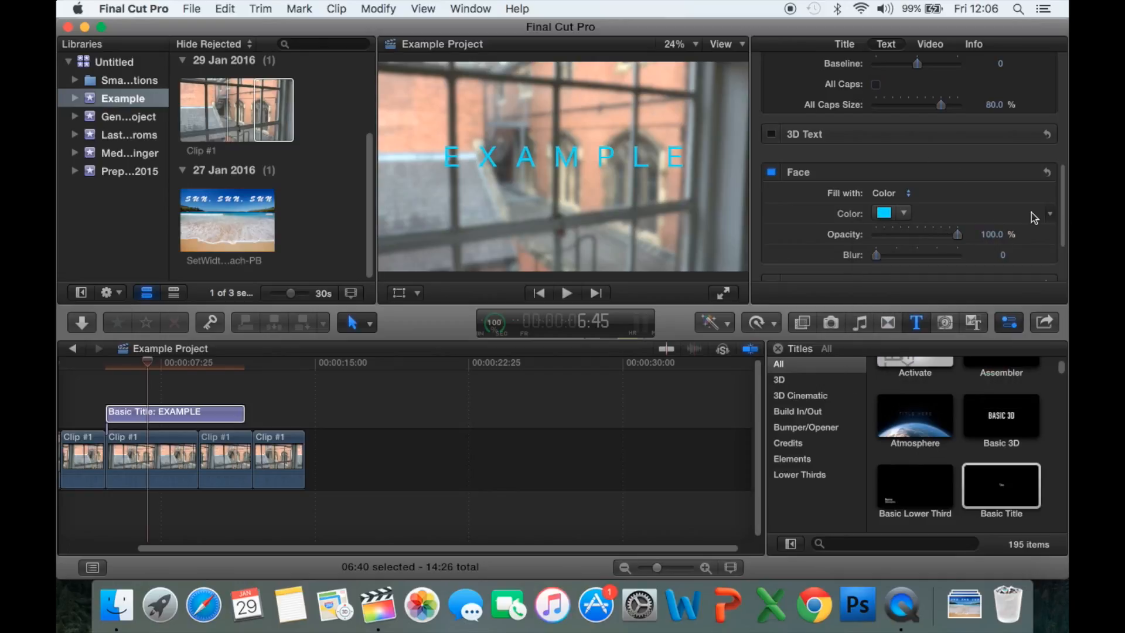
Set the title face's blur to 3.14 and move the title slightly lower in the frame
{"action": "mouse_move", "coordinate": [961, 240]}
{"action": "left_mouse_down"}
{"action": "mouse_move", "coordinate": [876, 243]}
{"action": "mouse_move", "coordinate": [970, 236]}
{"action": "left_mouse_up"}
{"action": "left_click_drag", "start_coordinate": [878, 256], "coordinate": [901, 256]}
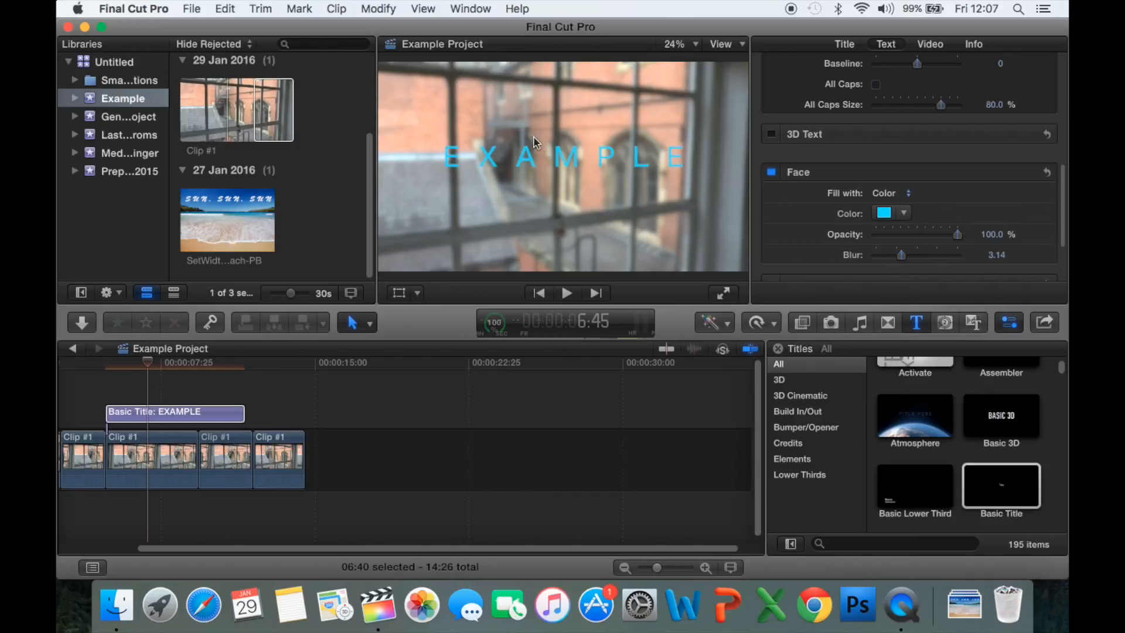
{"action": "left_click_drag", "start_coordinate": [558, 155], "coordinate": [560, 169]}
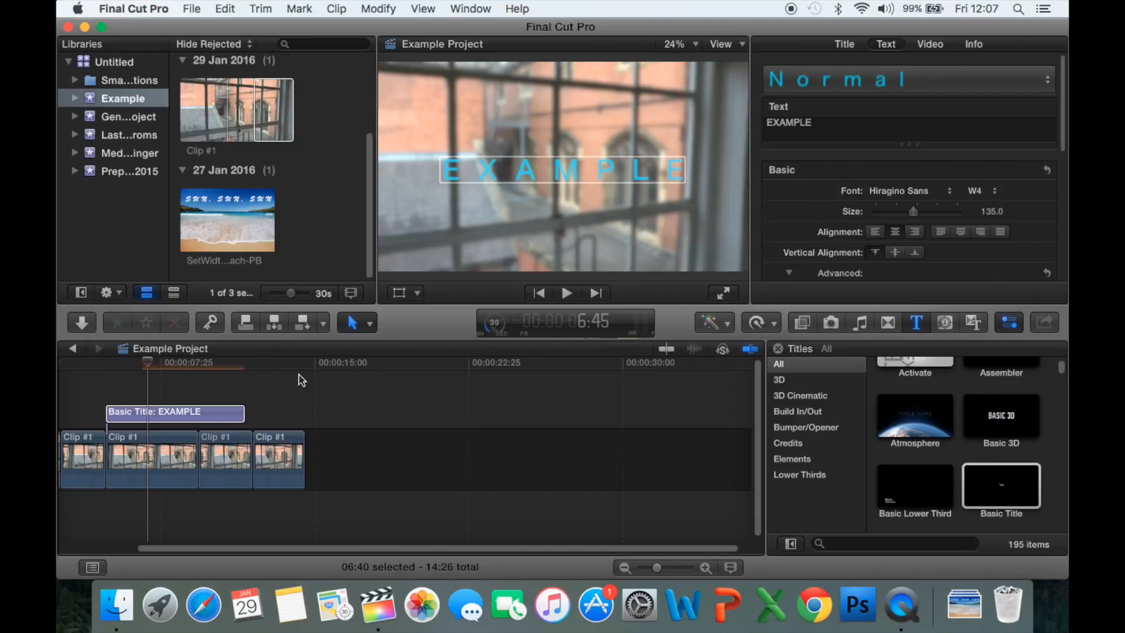
Show the title's video animation, expand its opacity, and add a short fade-in at its start
{"action": "right_click", "coordinate": [144, 414]}
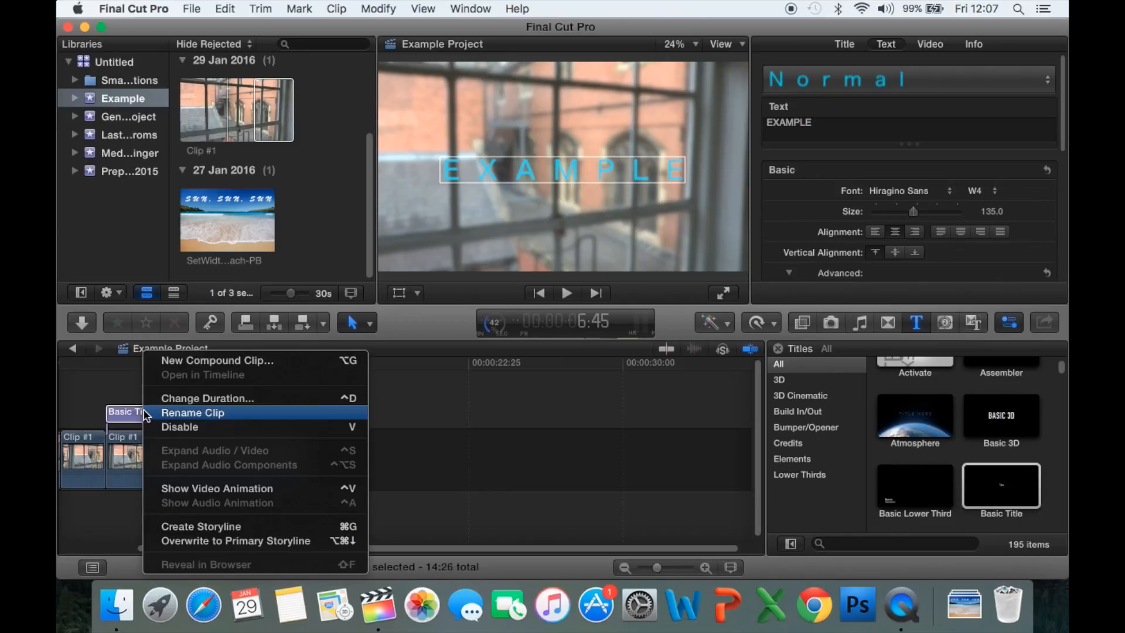
{"action": "left_click", "coordinate": [201, 492]}
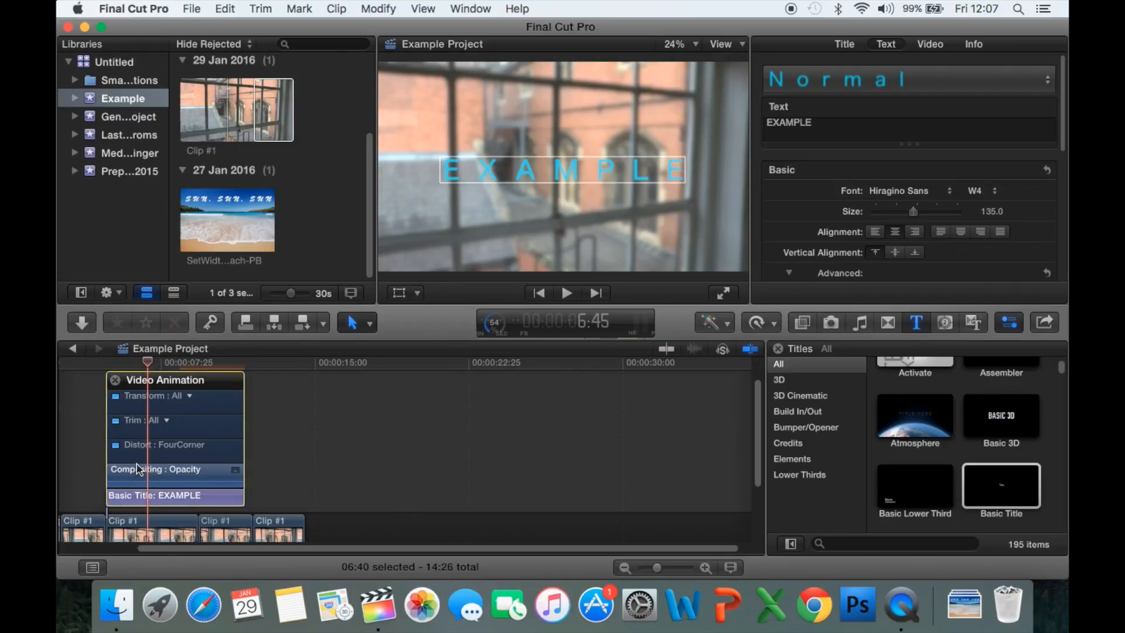
{"action": "double_click", "coordinate": [144, 473]}
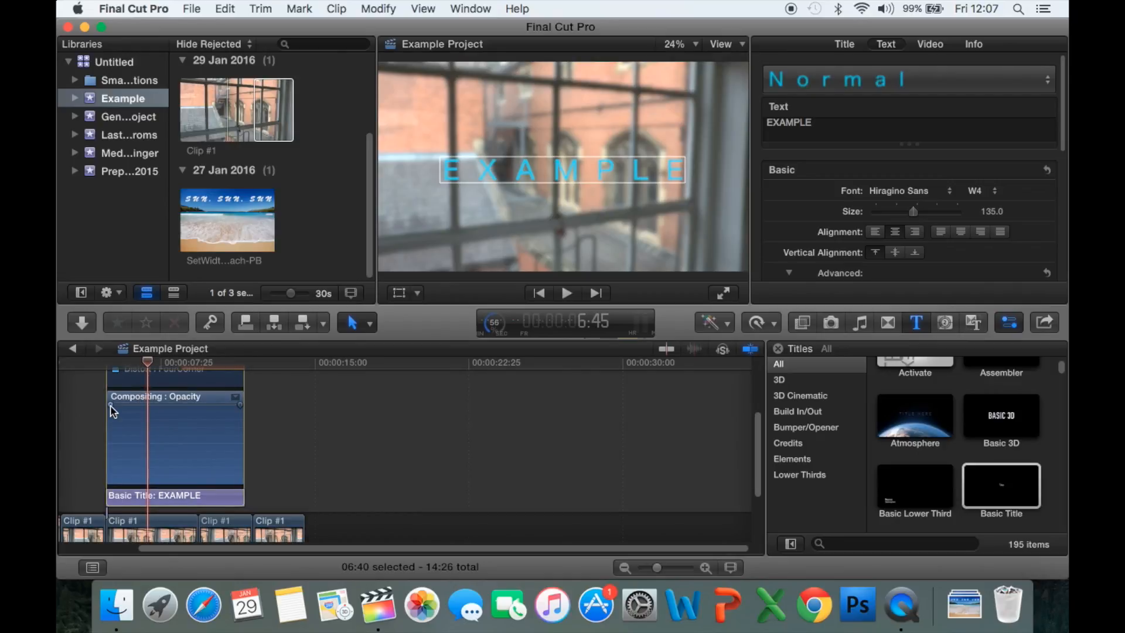
{"action": "left_click_drag", "start_coordinate": [110, 407], "coordinate": [132, 406]}
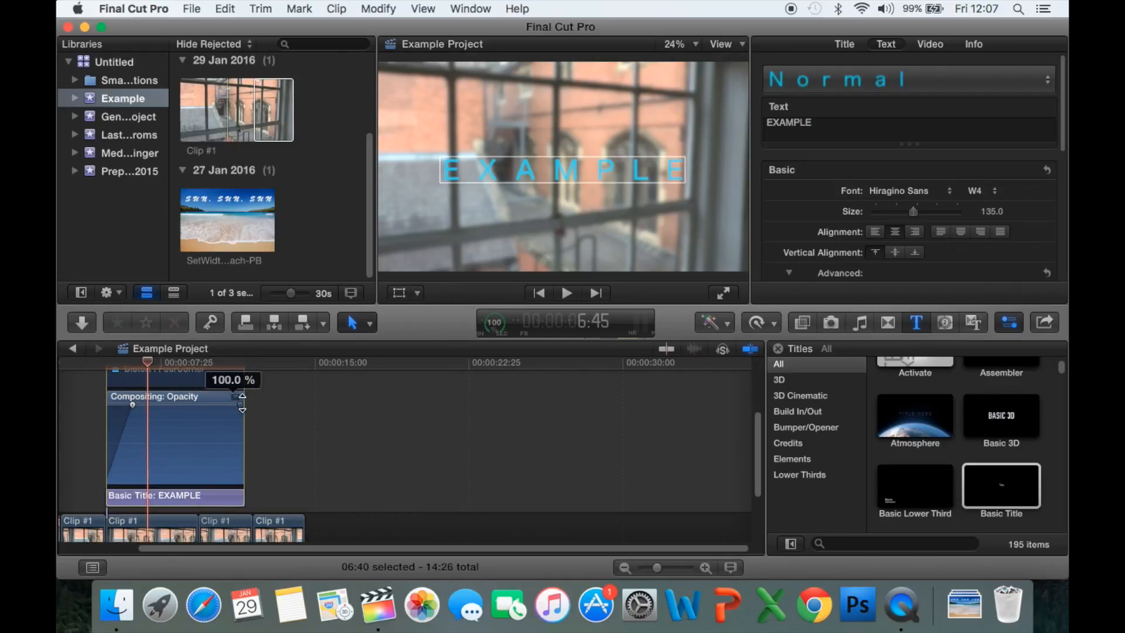
Add a short opacity fade-out at the end of the EXAMPLE title and play the project through to check both fades
{"action": "left_click_drag", "start_coordinate": [240, 406], "coordinate": [216, 406]}
{"action": "left_click", "coordinate": [91, 365]}
{"action": "key", "text": "space"}
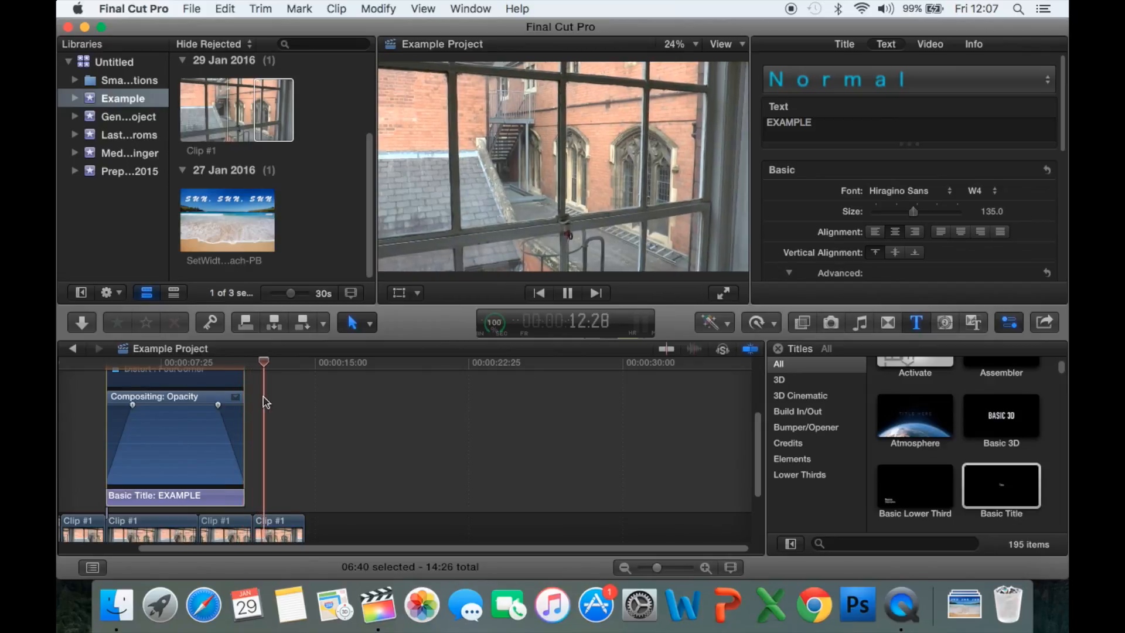
{"action": "key", "text": "space"}
Close the title's video animation and place the playhead just after the start of the EXAMPLE title
{"action": "mouse_move", "coordinate": [132, 405]}
{"action": "scroll", "coordinate": [133, 407], "scroll_direction": "up", "scroll_amount": 5}
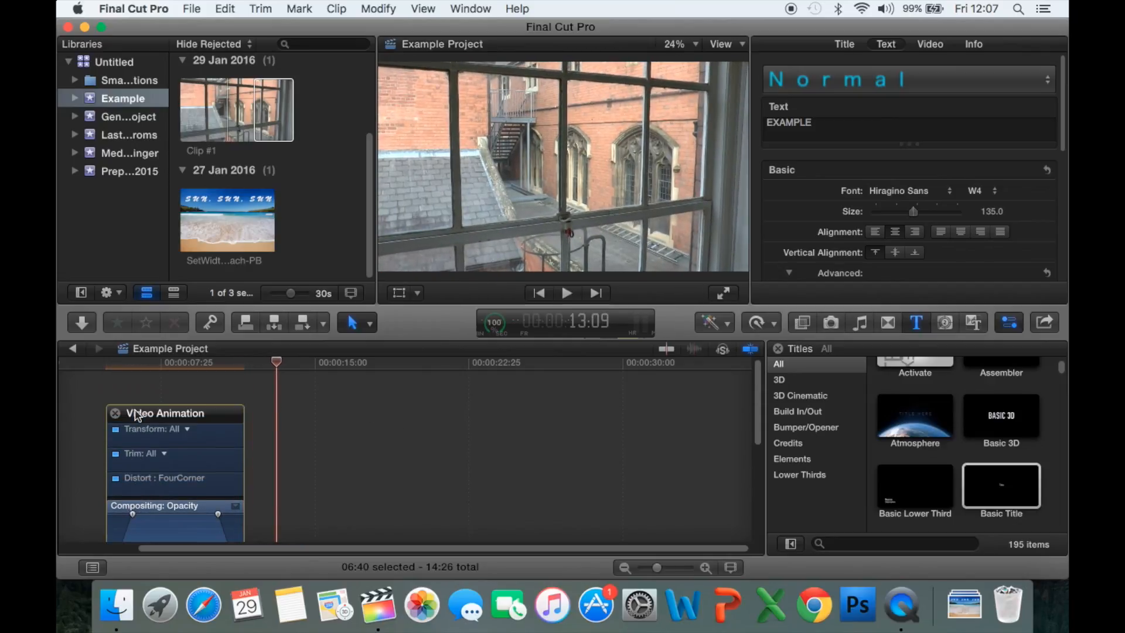
{"action": "left_click", "coordinate": [115, 411]}
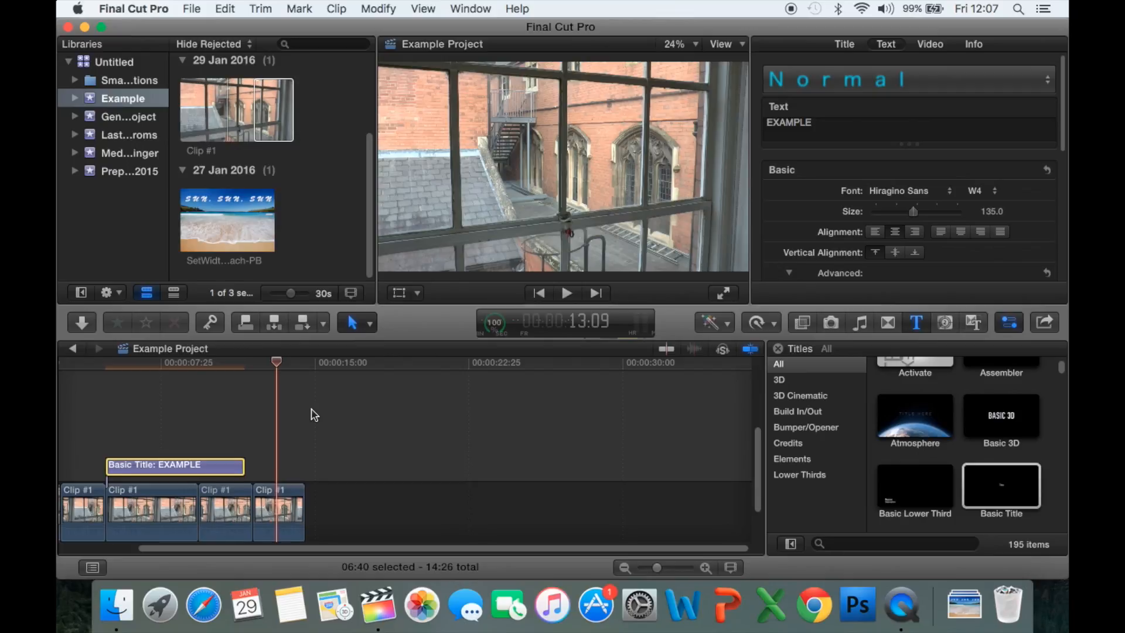
{"action": "left_click", "coordinate": [122, 365]}
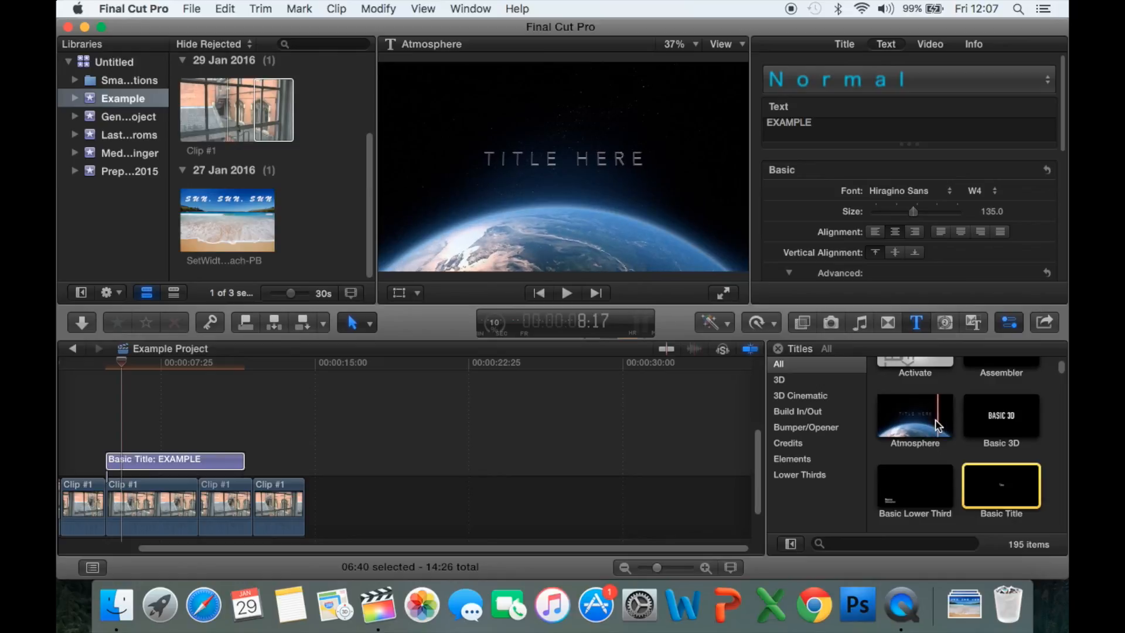
Browse the available title templates and preview designs such as Far Far Away, Four Corners, Ink and Mondrian
{"action": "scroll", "coordinate": [927, 426], "scroll_direction": "down", "scroll_amount": 2}
{"action": "scroll", "coordinate": [924, 425], "scroll_direction": "down", "scroll_amount": 10}
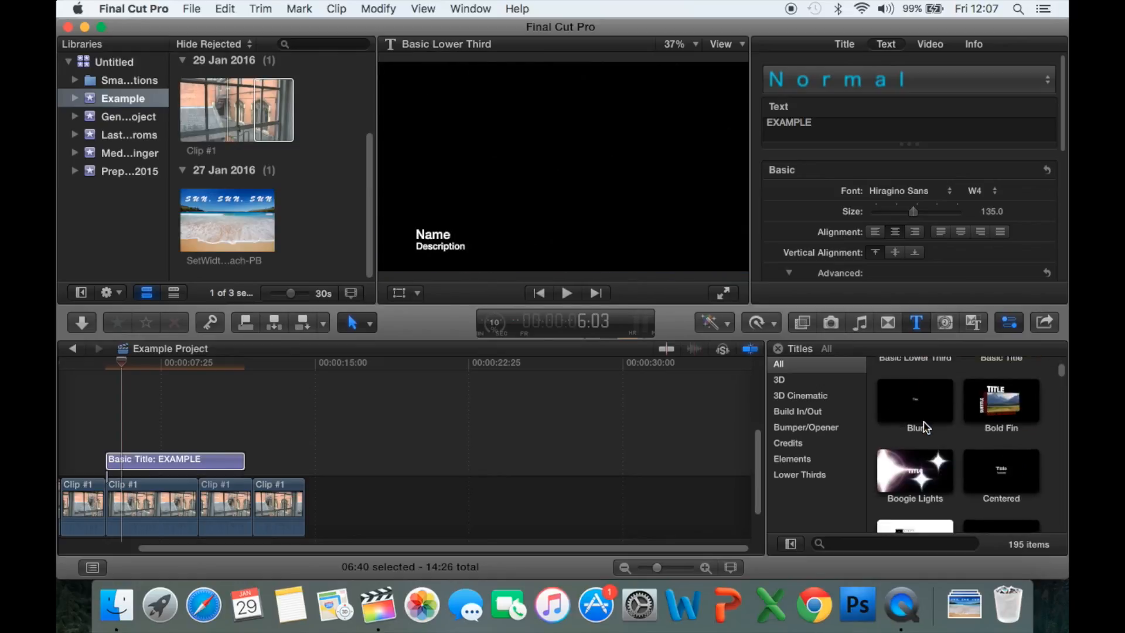
{"action": "scroll", "coordinate": [923, 423], "scroll_direction": "down", "scroll_amount": 12}
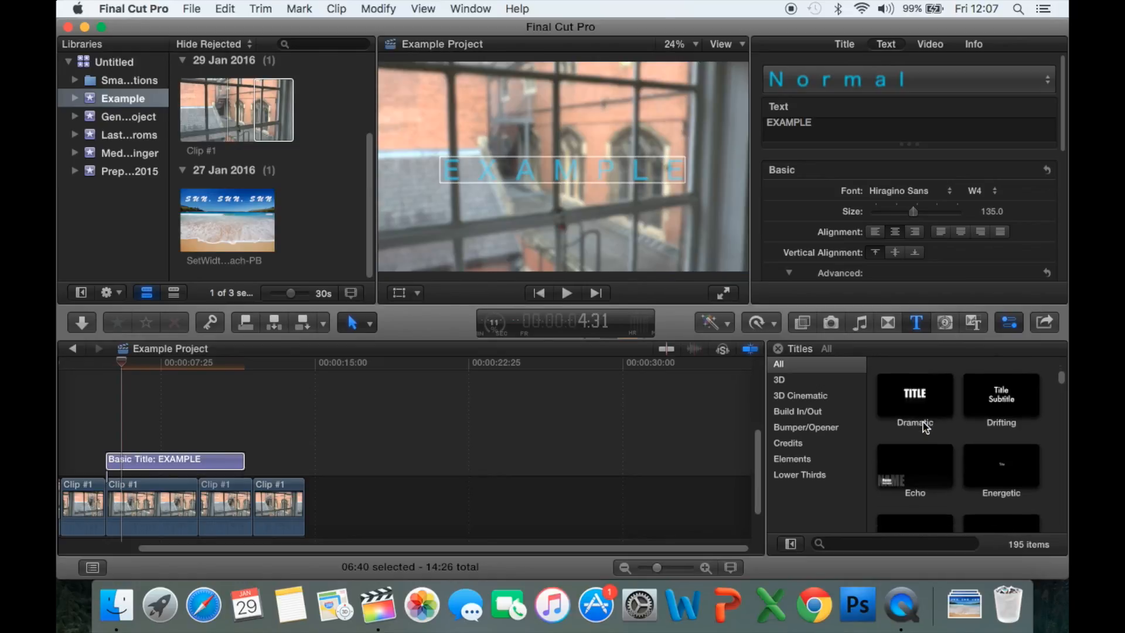
{"action": "scroll", "coordinate": [923, 426], "scroll_direction": "up", "scroll_amount": 7}
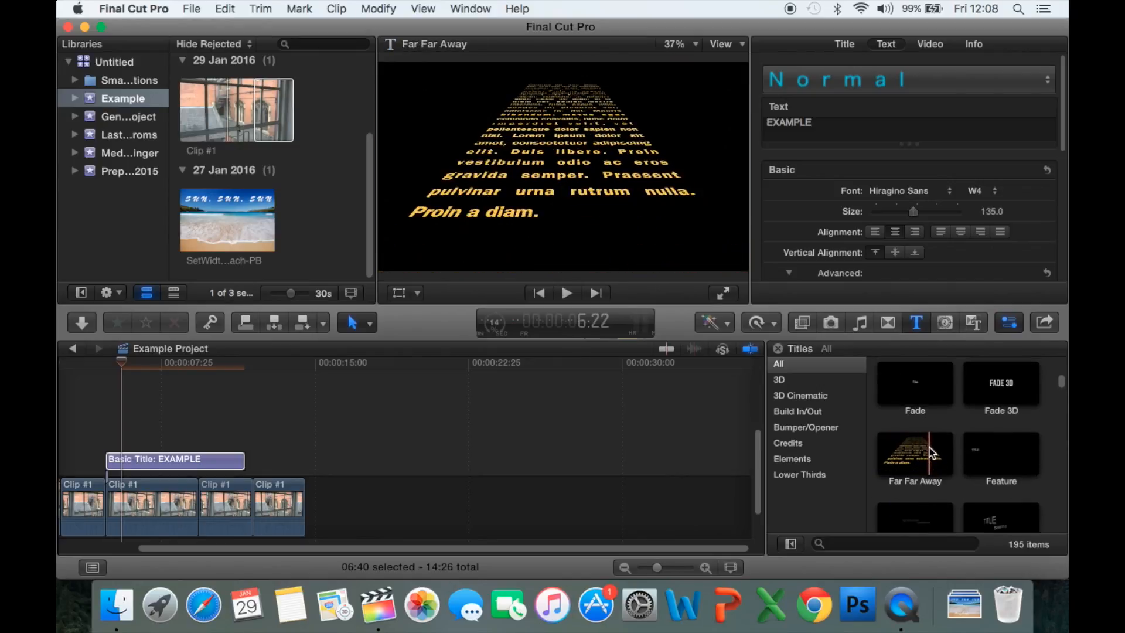
{"action": "scroll", "coordinate": [936, 446], "scroll_direction": "down", "scroll_amount": 3}
{"action": "scroll", "coordinate": [936, 446], "scroll_direction": "down", "scroll_amount": 6}
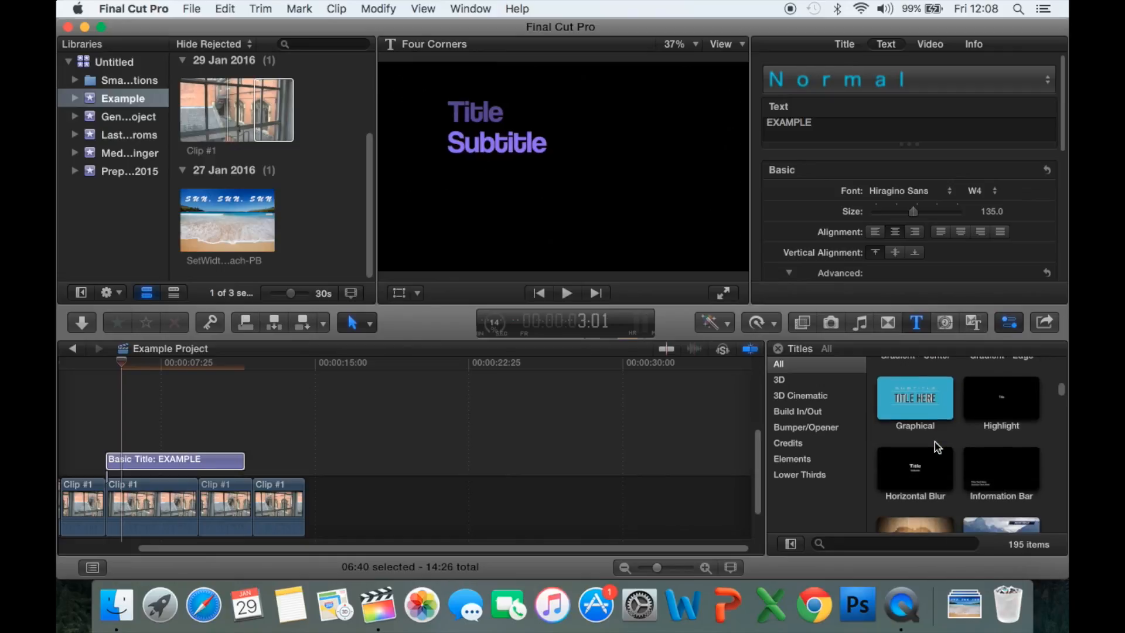
{"action": "scroll", "coordinate": [932, 448], "scroll_direction": "up", "scroll_amount": 3}
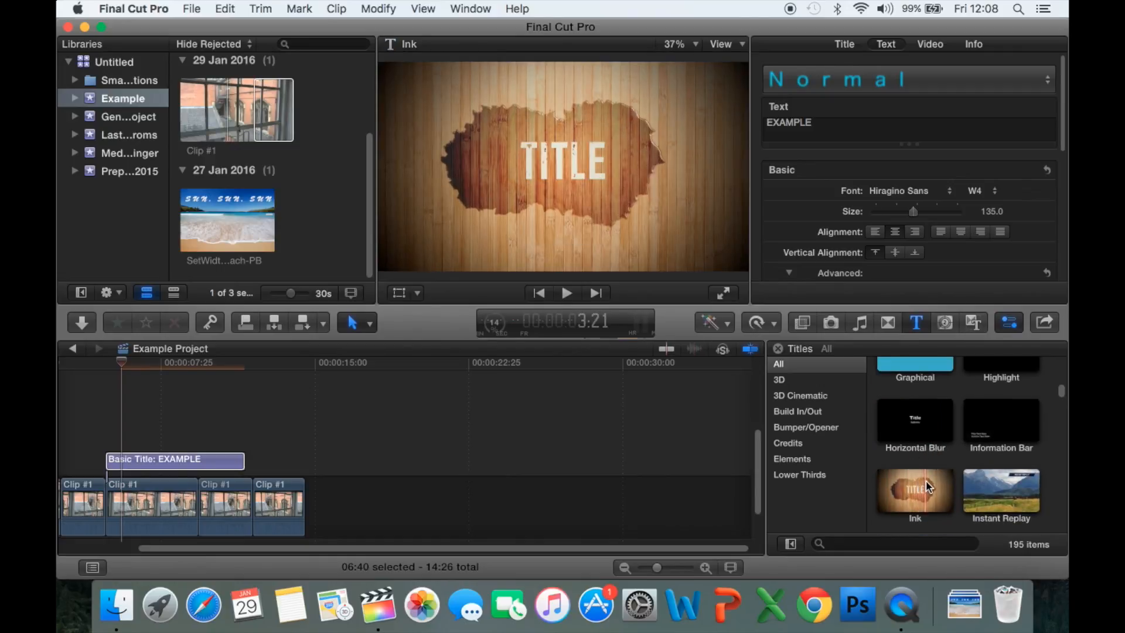
{"action": "scroll", "coordinate": [931, 472], "scroll_direction": "down", "scroll_amount": 3}
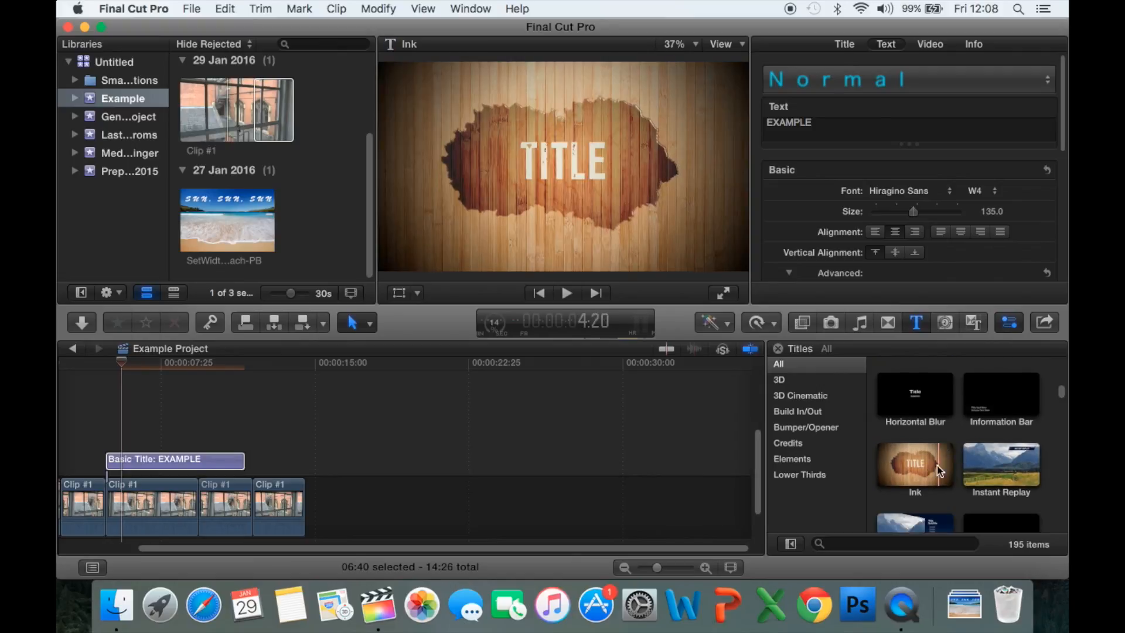
{"action": "scroll", "coordinate": [927, 466], "scroll_direction": "down", "scroll_amount": 3}
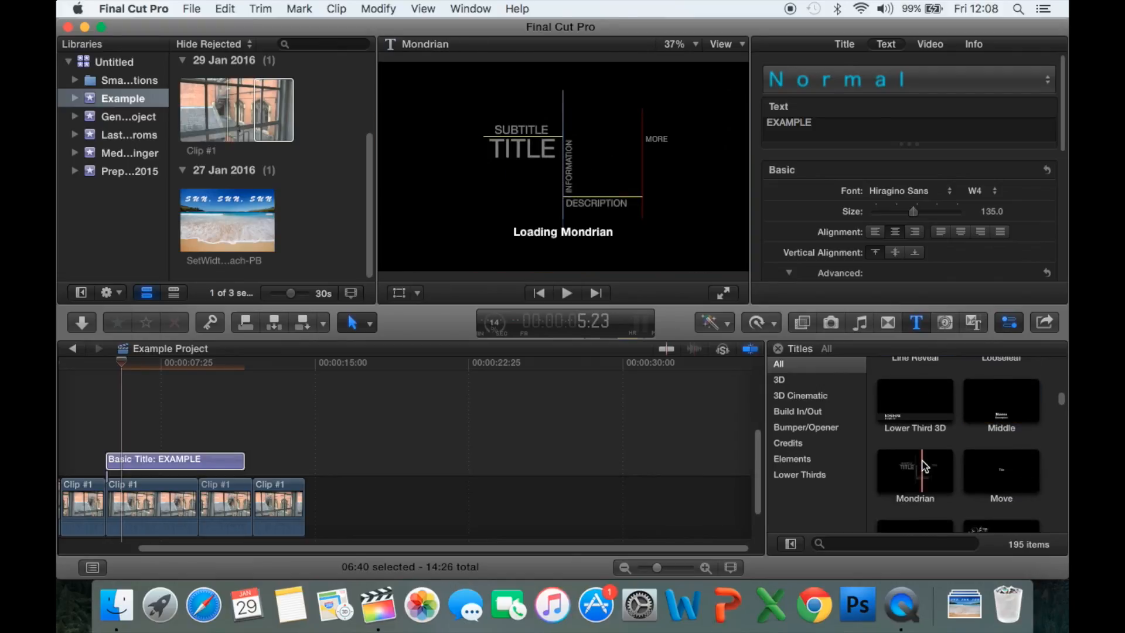
{"action": "scroll", "coordinate": [925, 465], "scroll_direction": "up", "scroll_amount": 10}
{"action": "scroll", "coordinate": [925, 466], "scroll_direction": "up", "scroll_amount": 3}
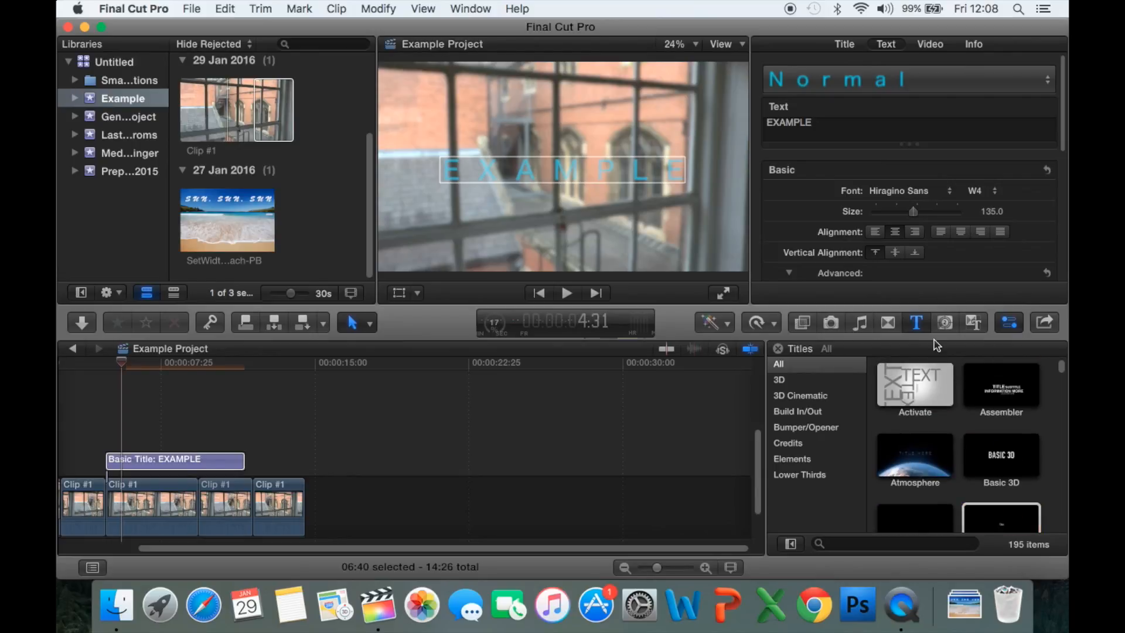